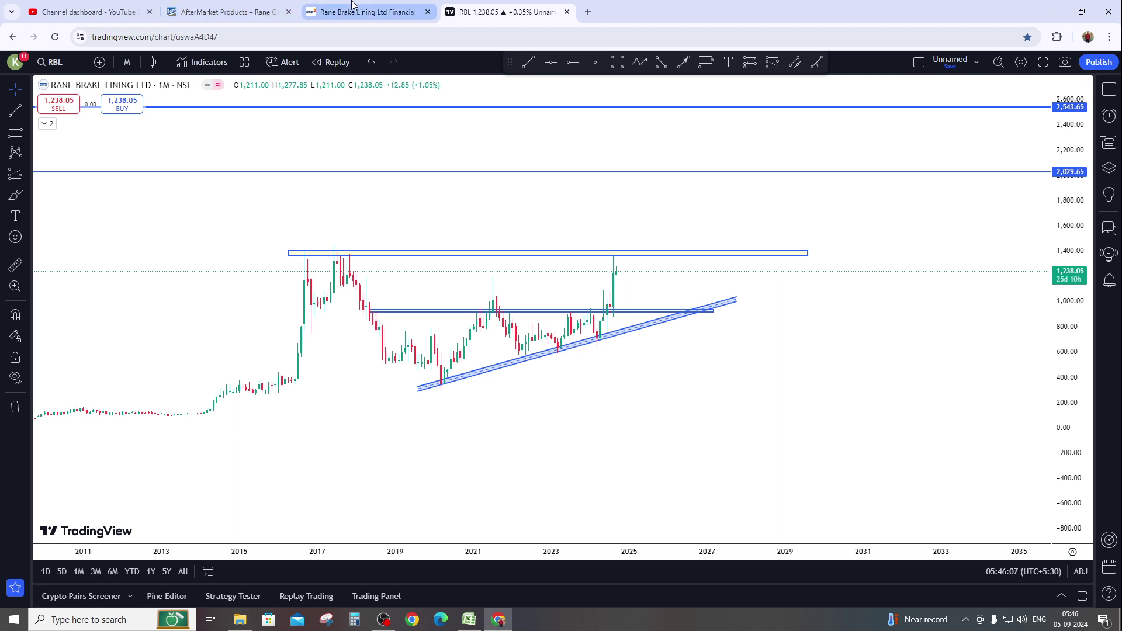
# Switch to the auto stock workbook in Excel and examine Rane Brake's current price, market cap, enterprise value and free cash.
pyautogui.moveTo(352, 4)
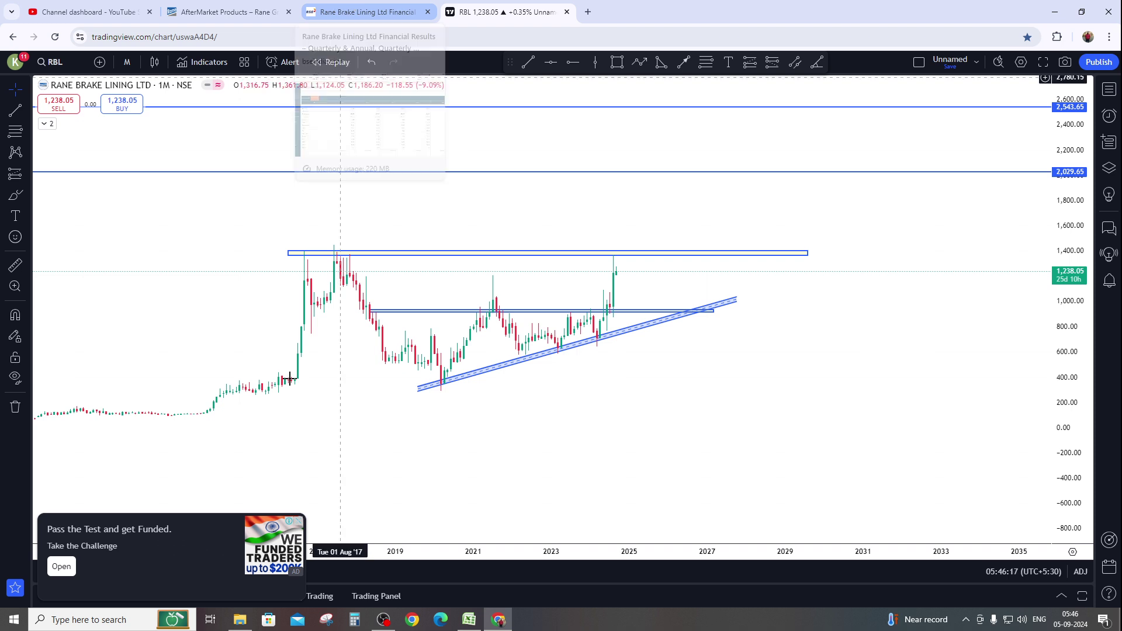
pyautogui.click(298, 522)
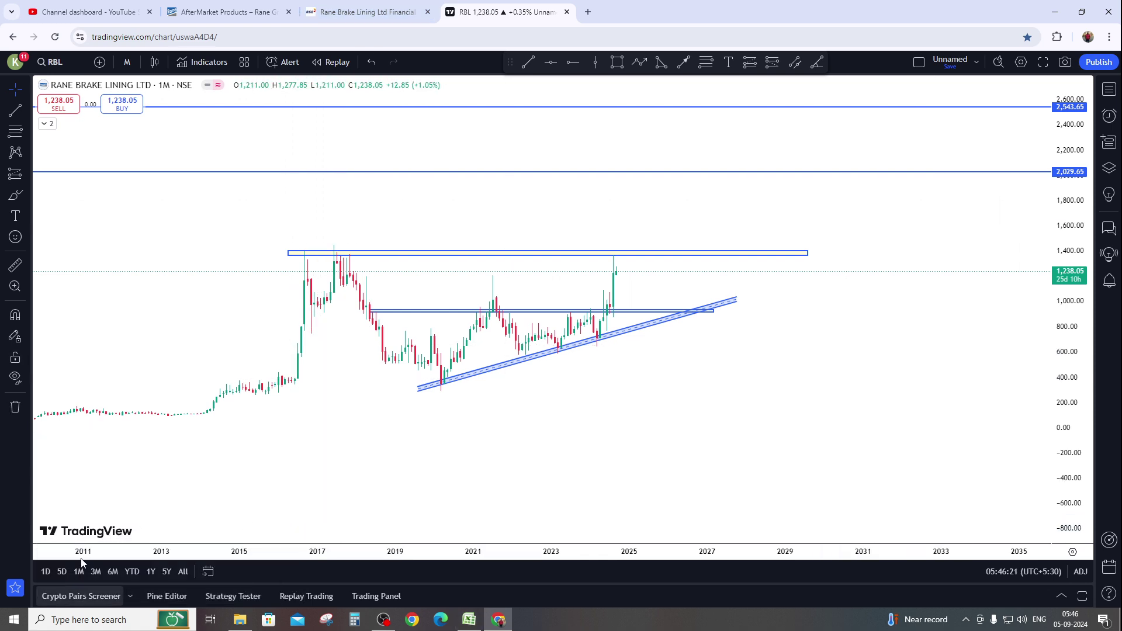
pyautogui.click(469, 619)
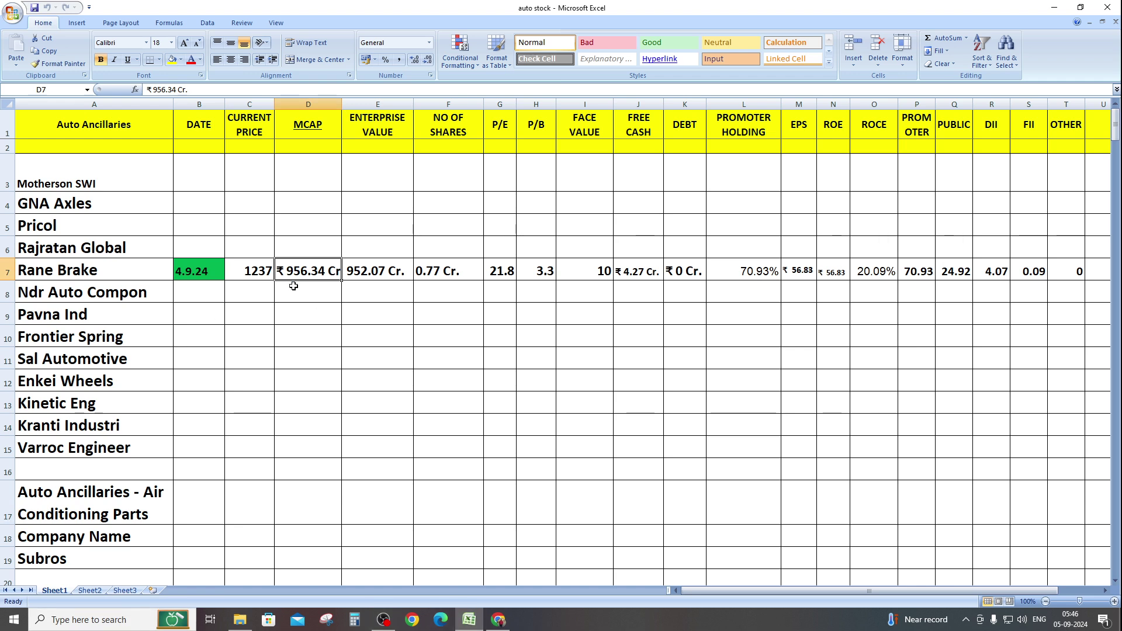
pyautogui.click(256, 275)
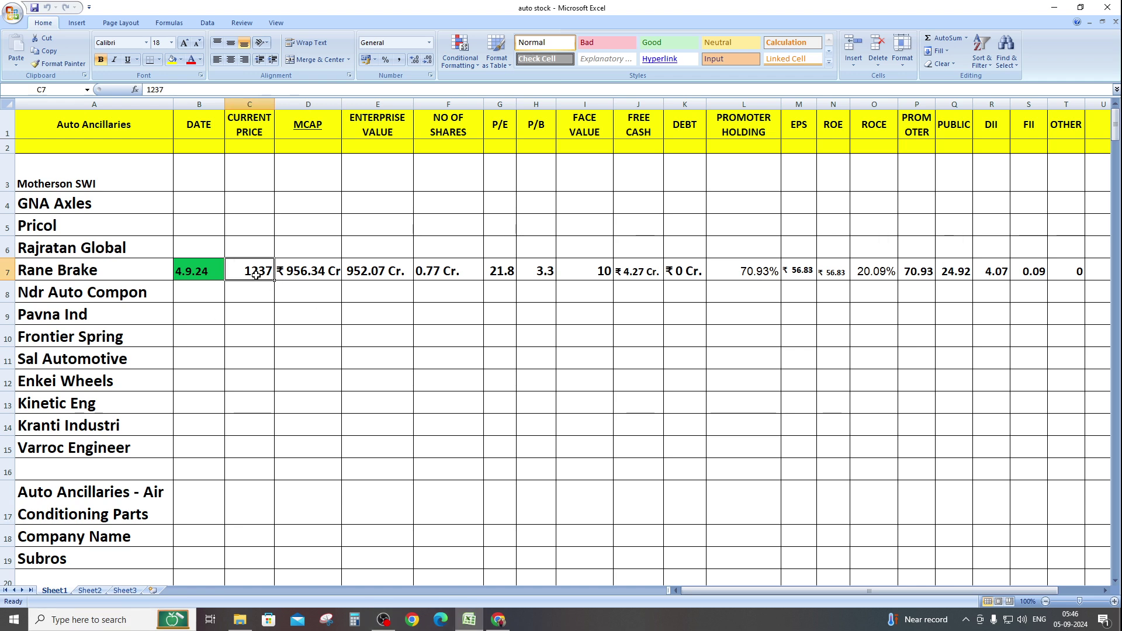
pyautogui.click(303, 271)
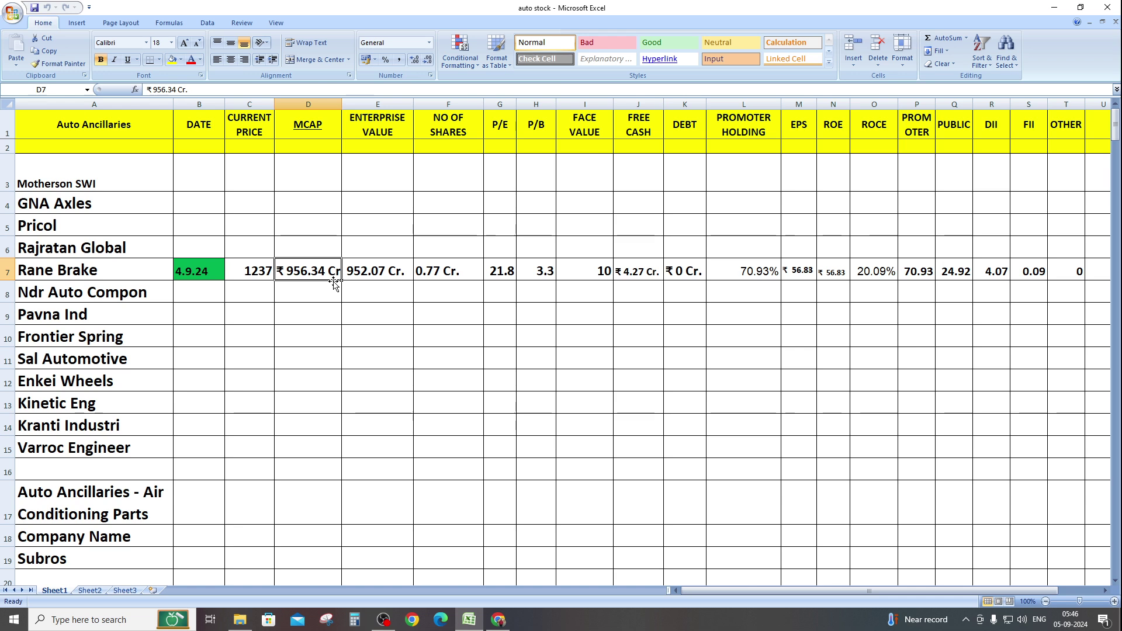
pyautogui.click(393, 273)
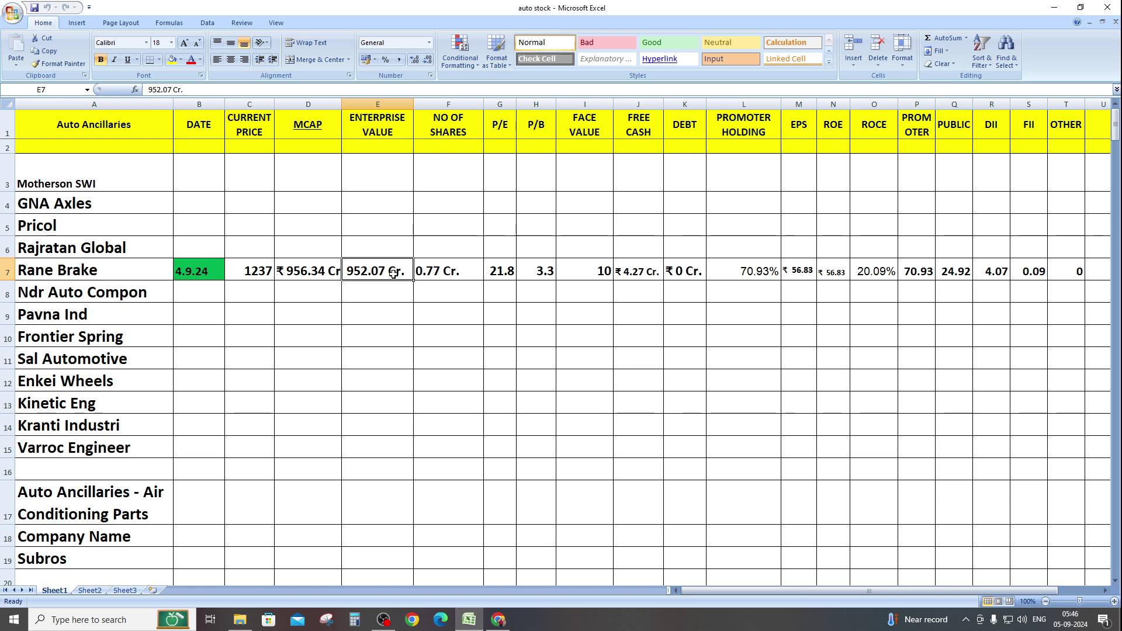
pyautogui.click(302, 271)
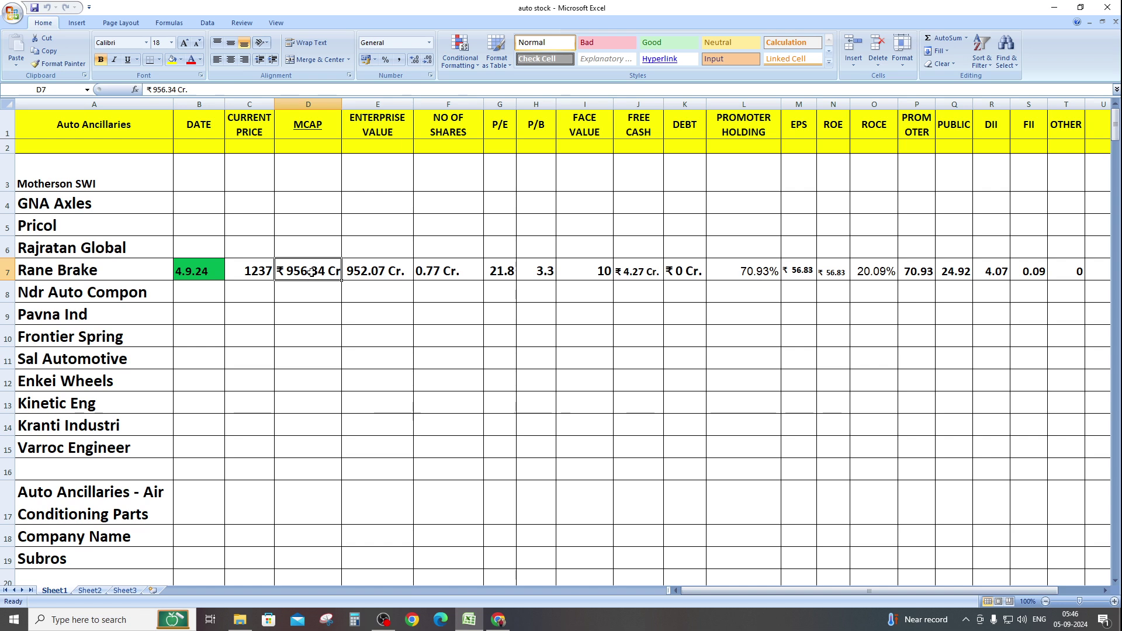
pyautogui.click(362, 270)
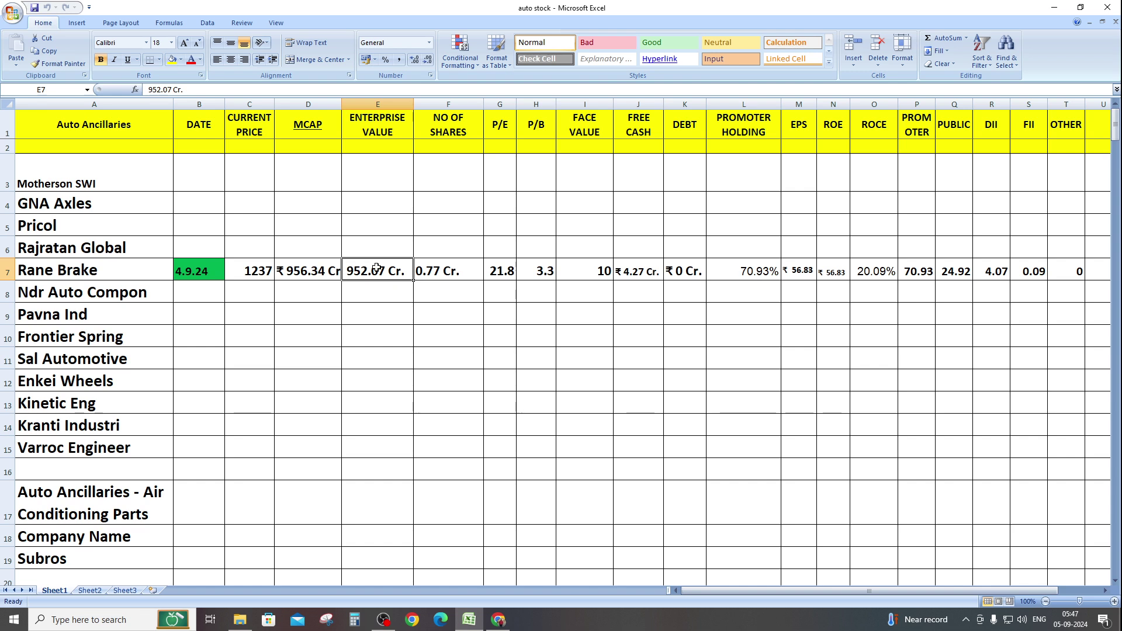
pyautogui.click(636, 271)
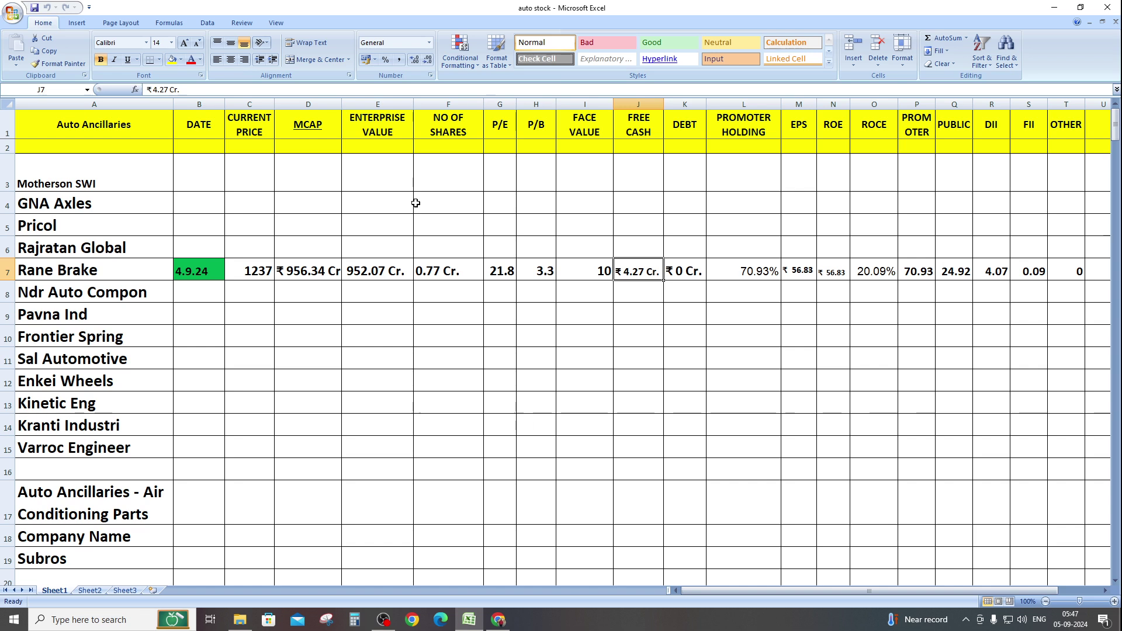
pyautogui.click(311, 270)
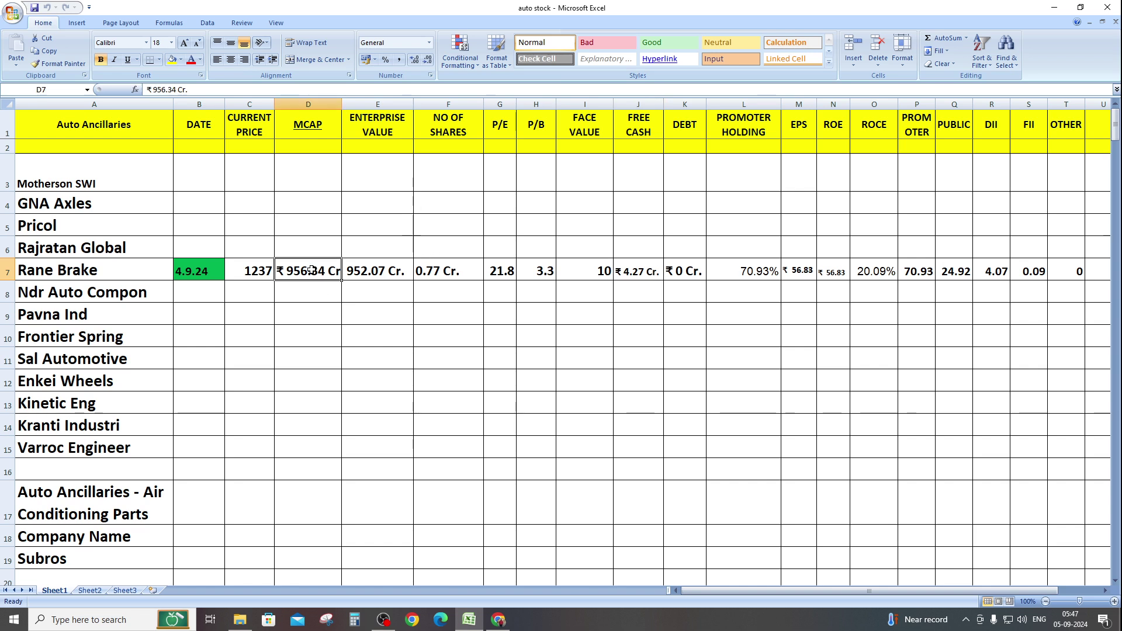
pyautogui.click(367, 272)
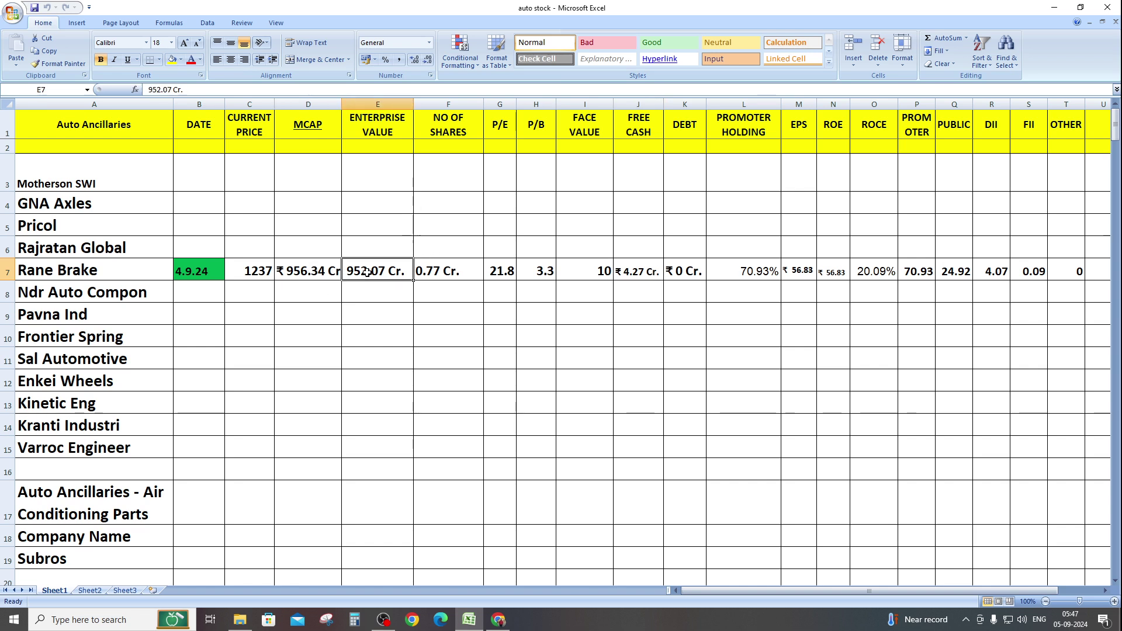
# Review Rane Brake's number of shares, P/E, P/B, face value and free cash figures.
pyautogui.click(446, 277)
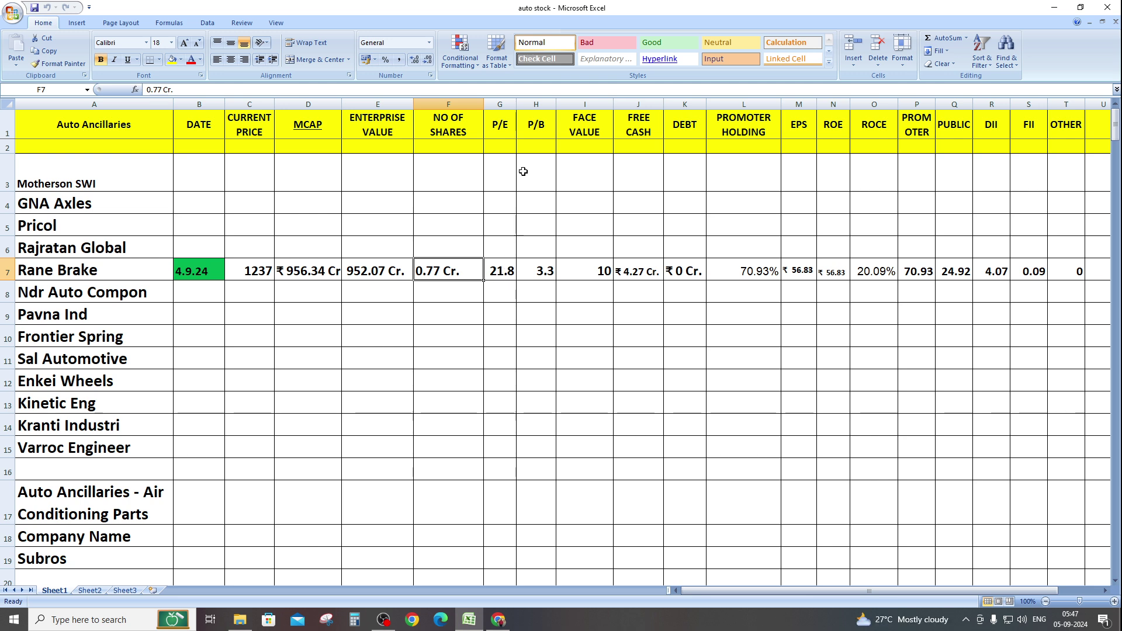
pyautogui.click(502, 263)
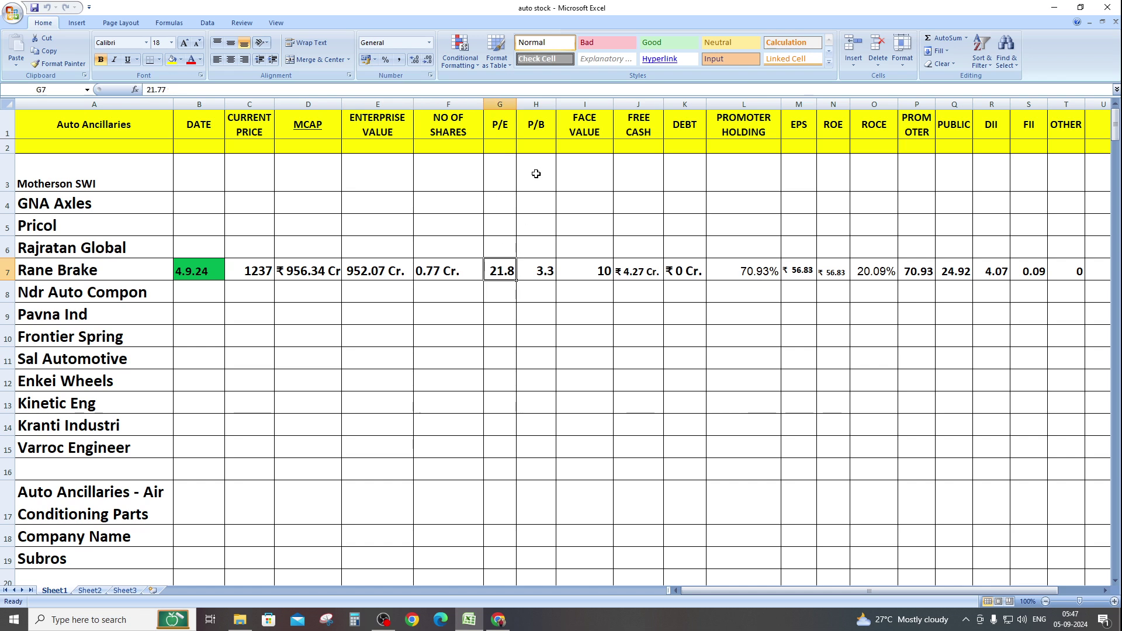
pyautogui.click(536, 274)
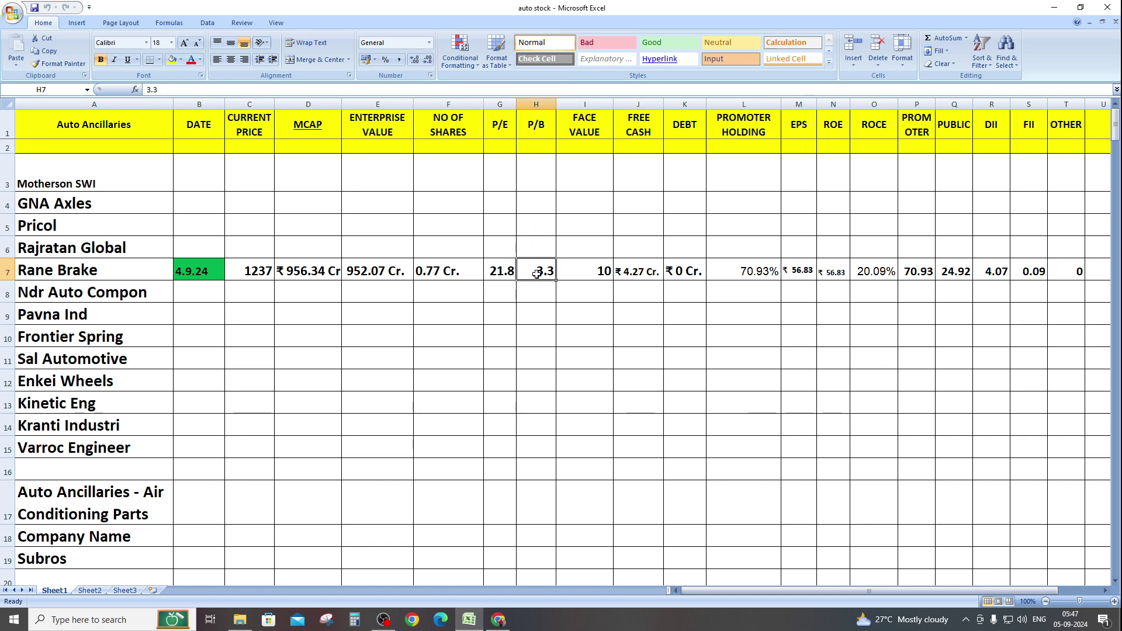
pyautogui.click(582, 272)
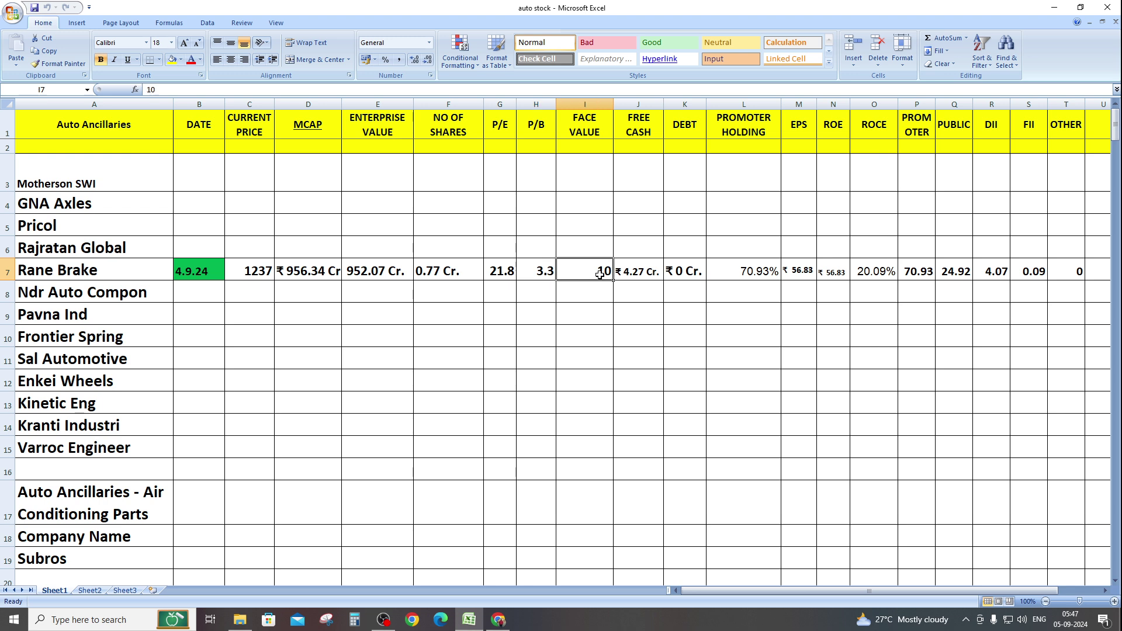
pyautogui.click(634, 274)
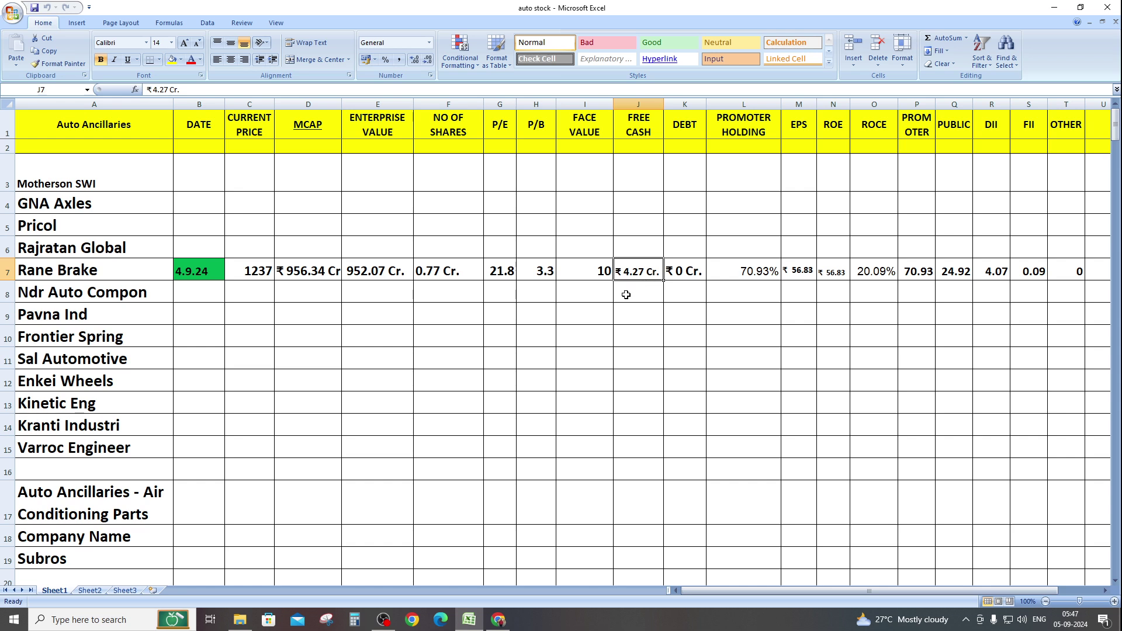
# Enlarge Rane Brake's promoter holding value to font size 16 and slightly widen the EPS column.
pyautogui.click(745, 270)
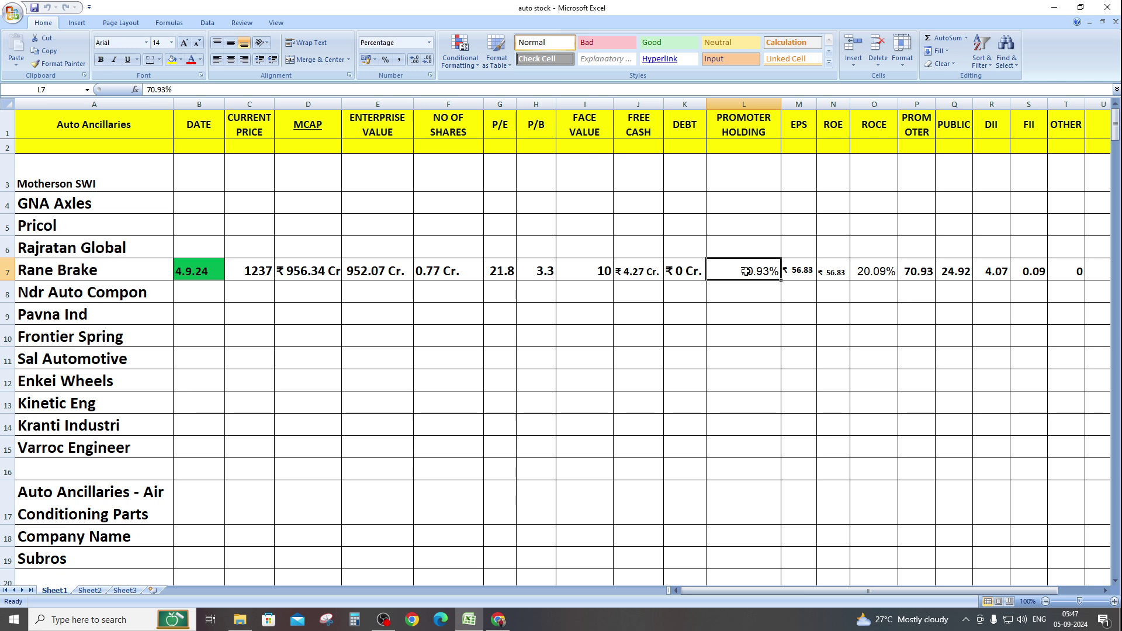
pyautogui.click(186, 43)
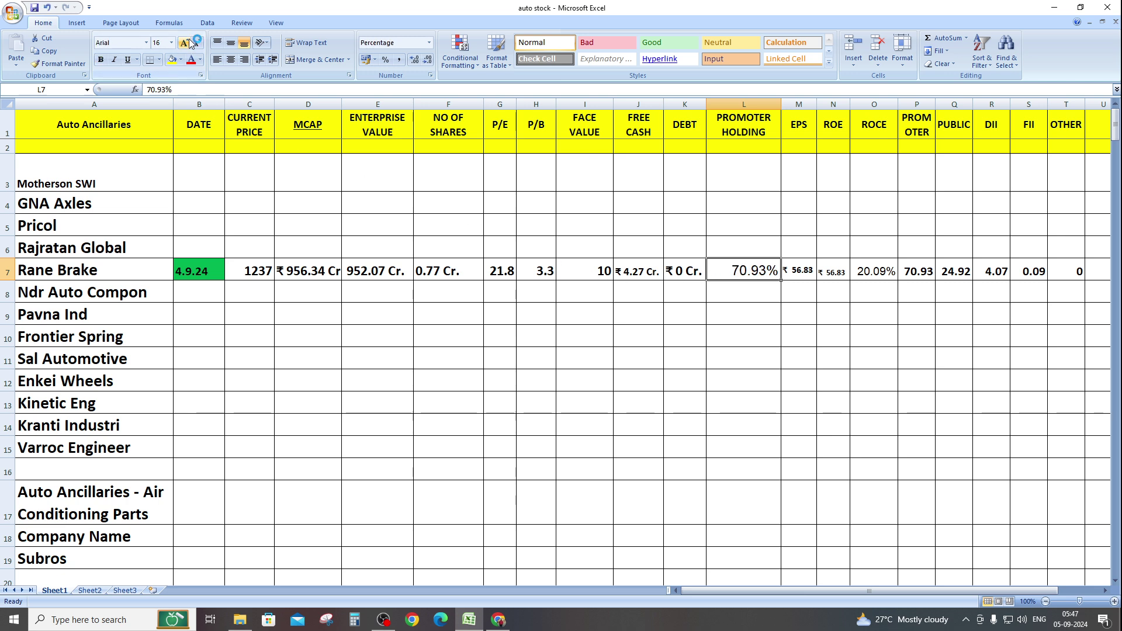
pyautogui.click(802, 268)
pyautogui.moveTo(817, 103); pyautogui.dragTo(823, 103)
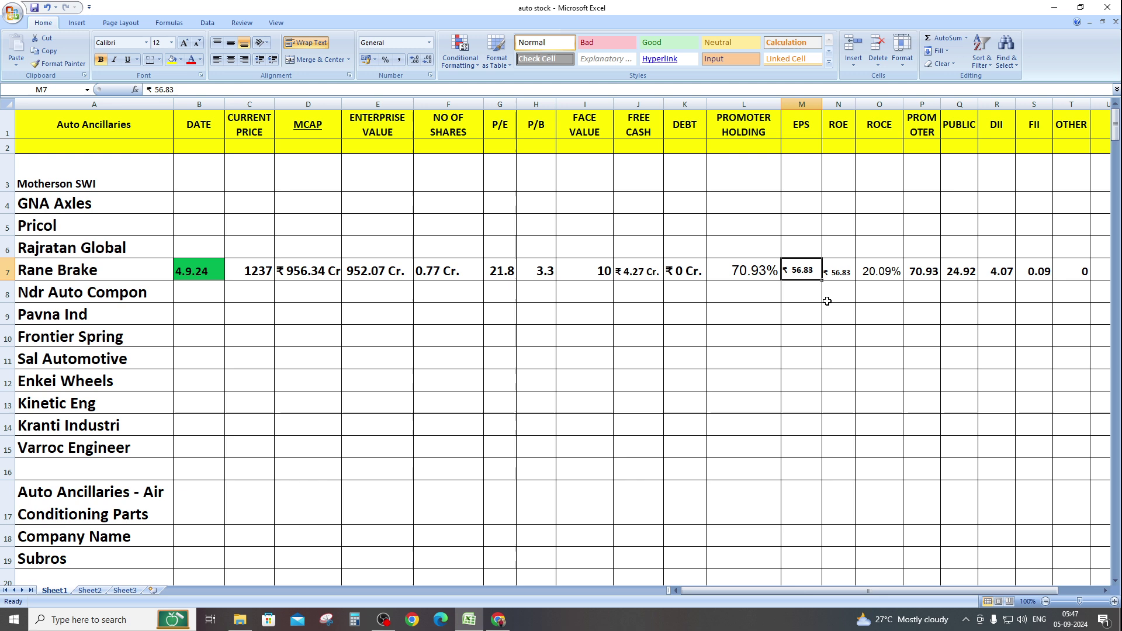
# Set the font size of Rane Brake's ROE value to 12.
pyautogui.click(835, 273)
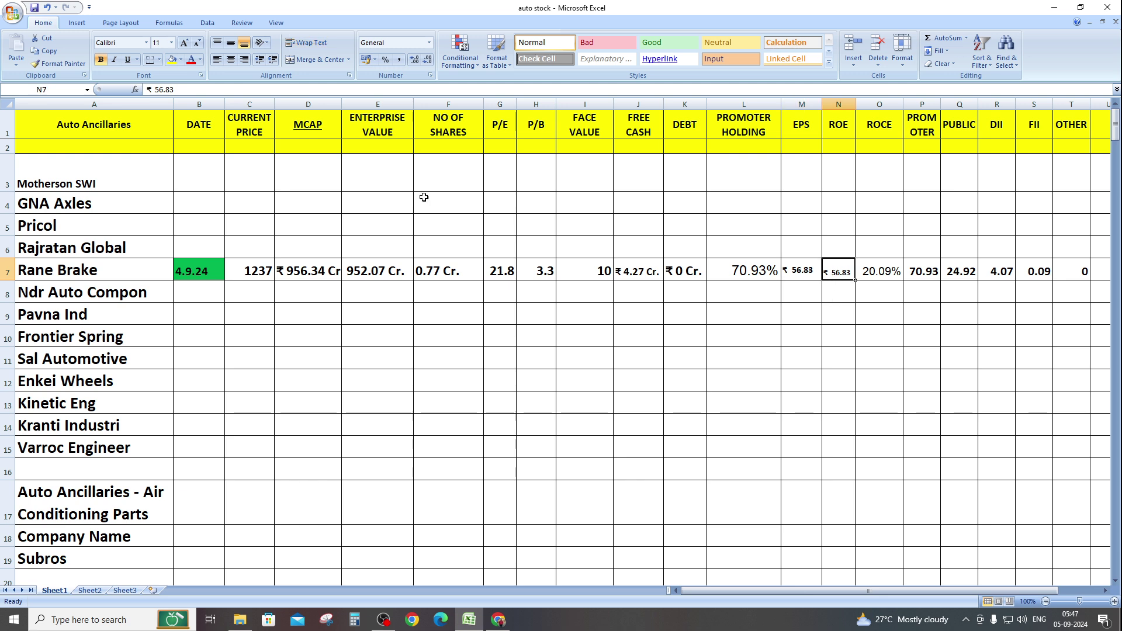
pyautogui.click(186, 41)
pyautogui.click(189, 42)
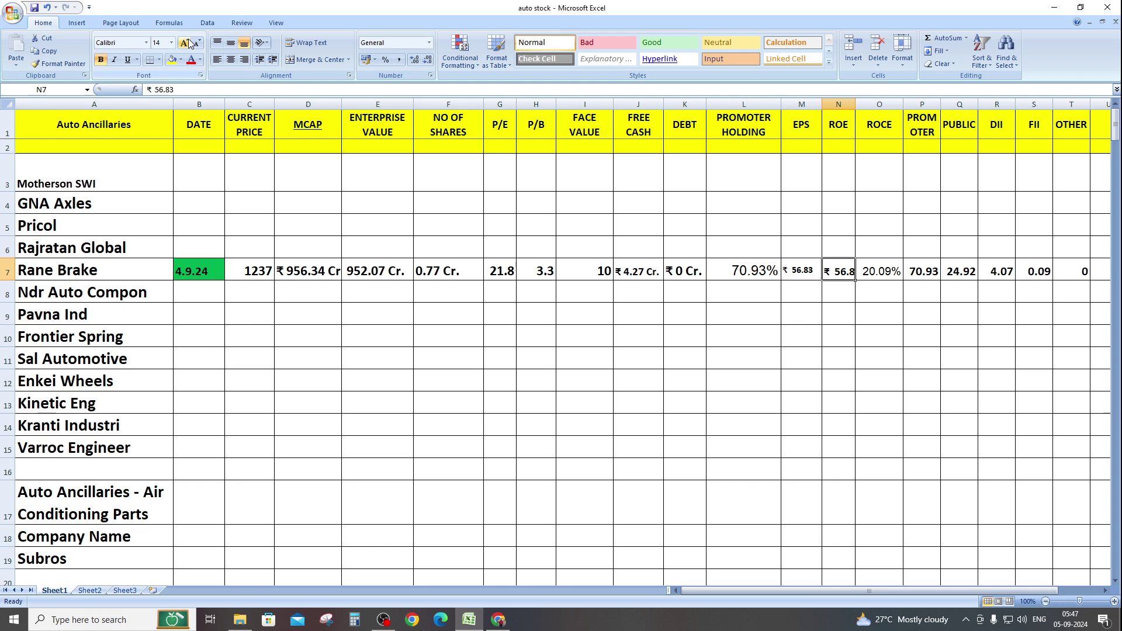
pyautogui.click(198, 43)
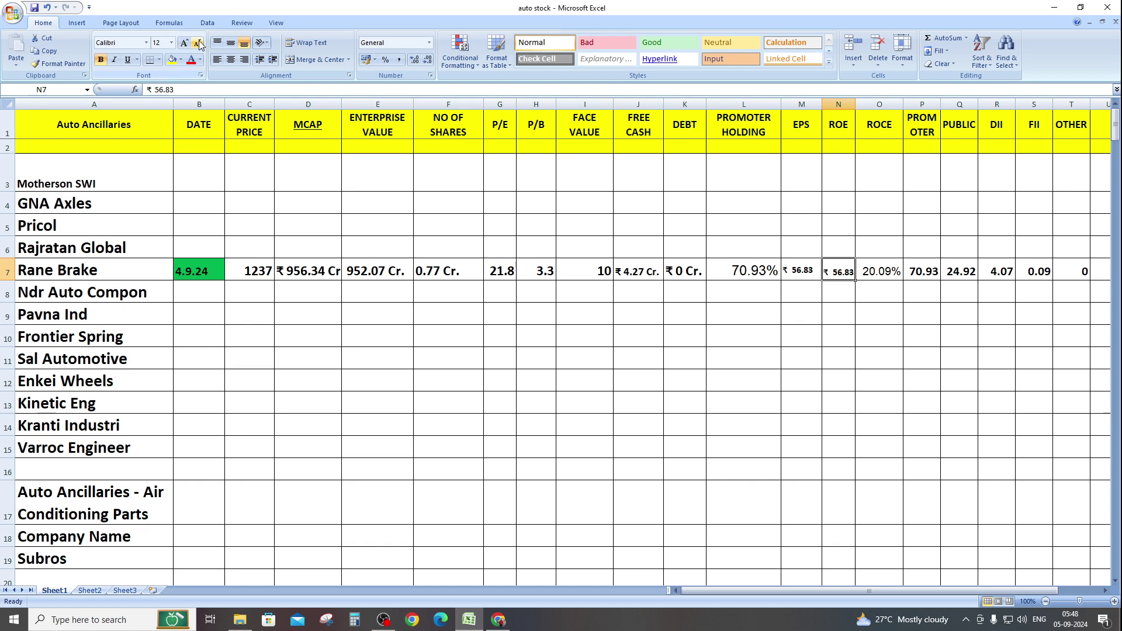
pyautogui.click(444, 363)
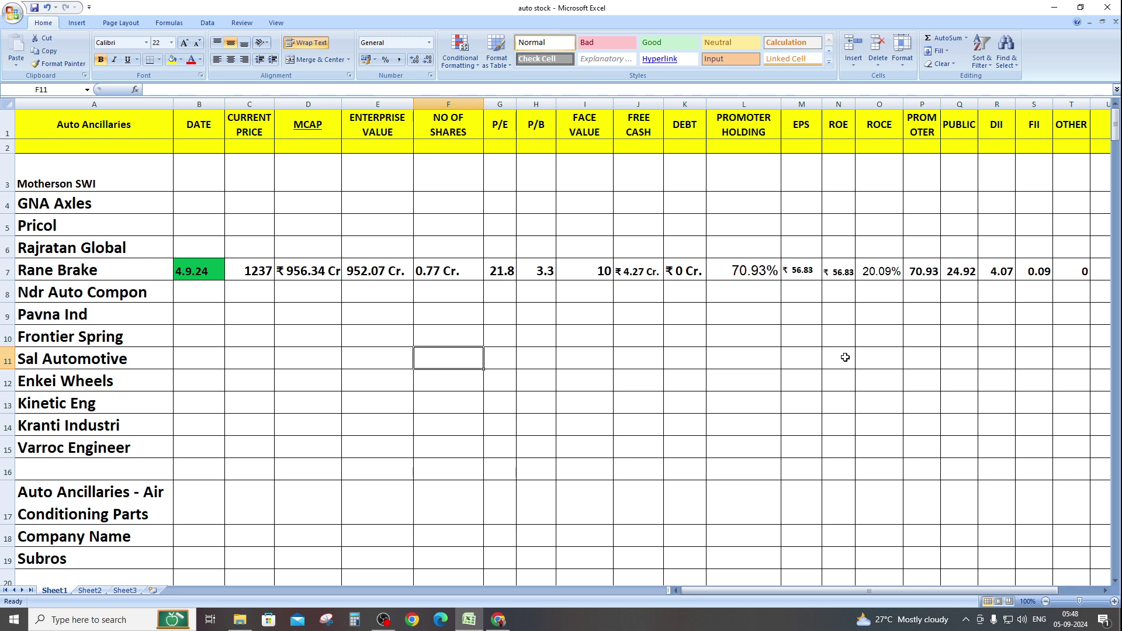
# Examine Rane Brake's debt, free cash, EPS, ROE and ROCE values together with the ROE and ROCE headings.
pyautogui.click(677, 123)
pyautogui.click(691, 276)
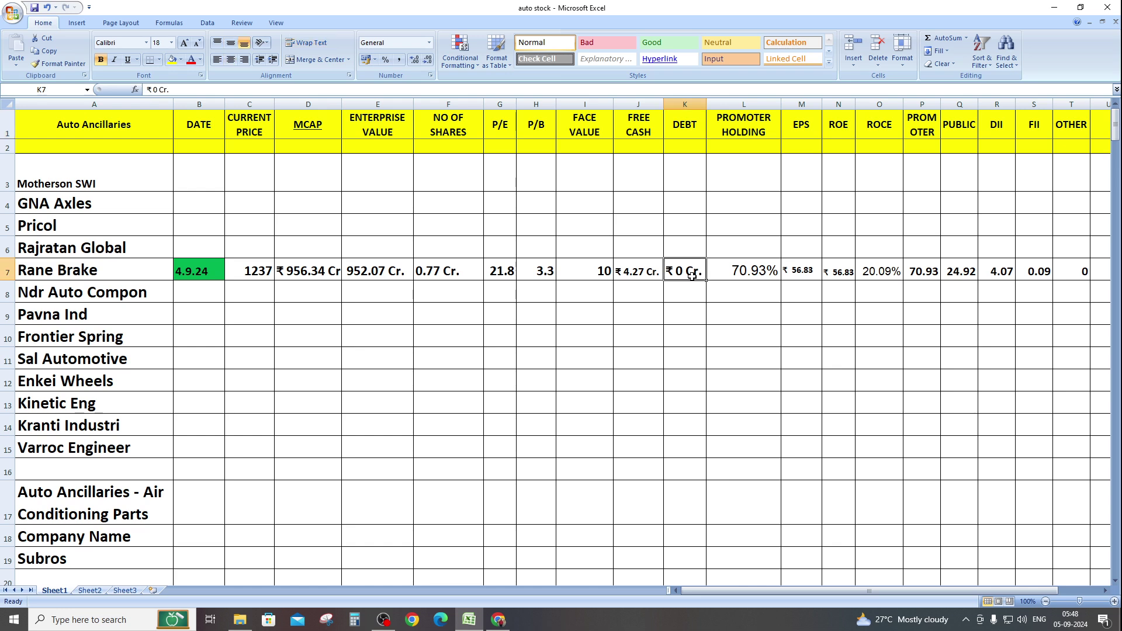
pyautogui.click(646, 269)
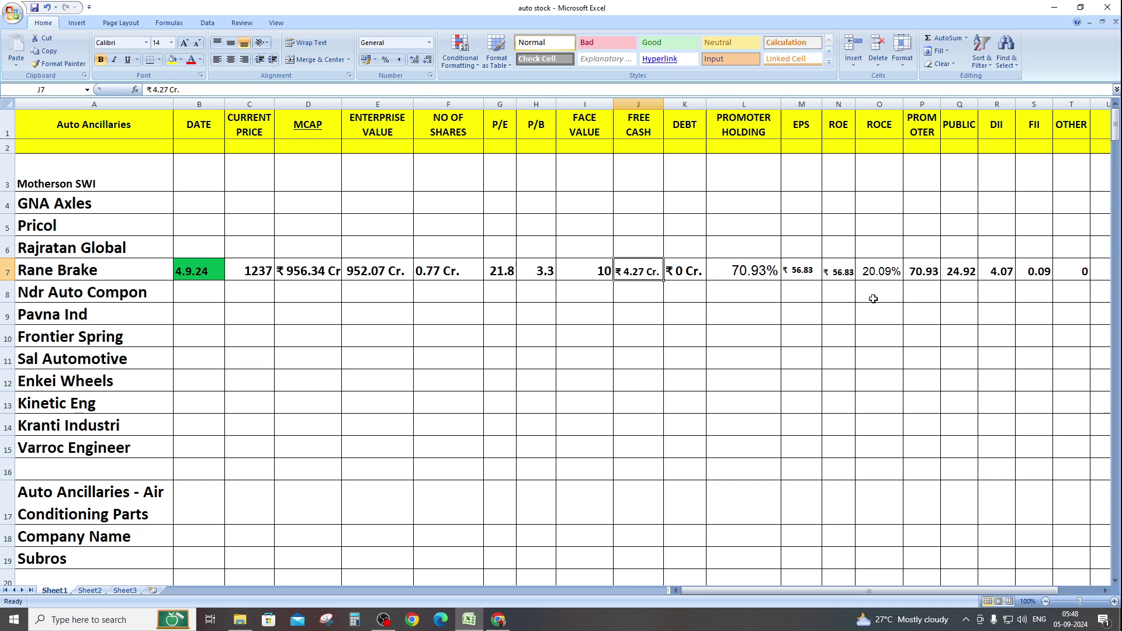
pyautogui.click(796, 271)
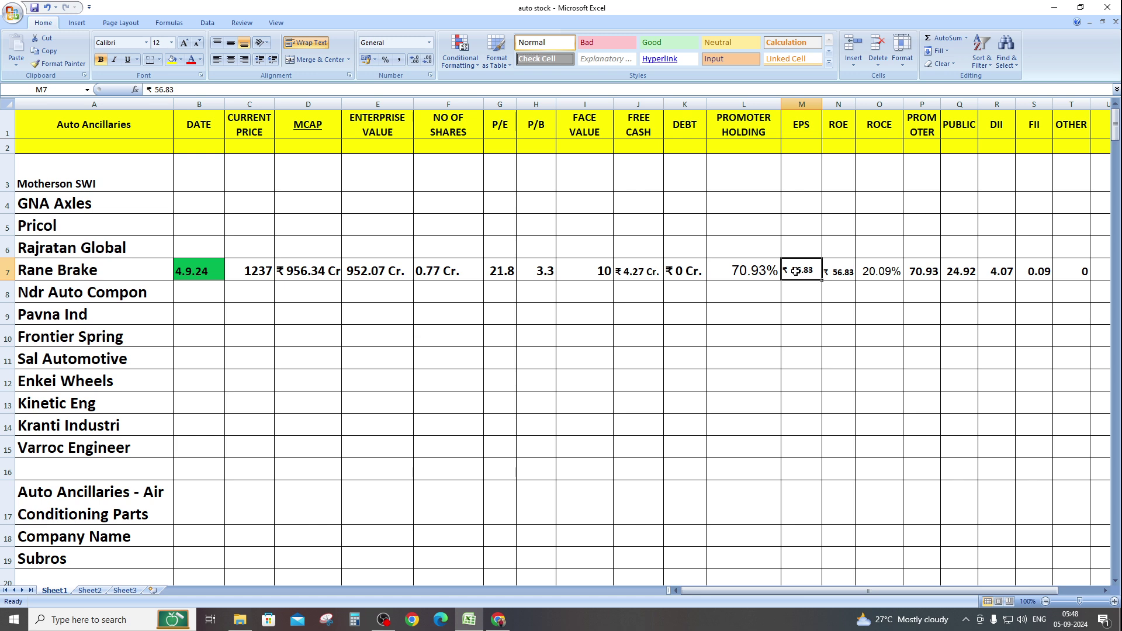
pyautogui.click(830, 271)
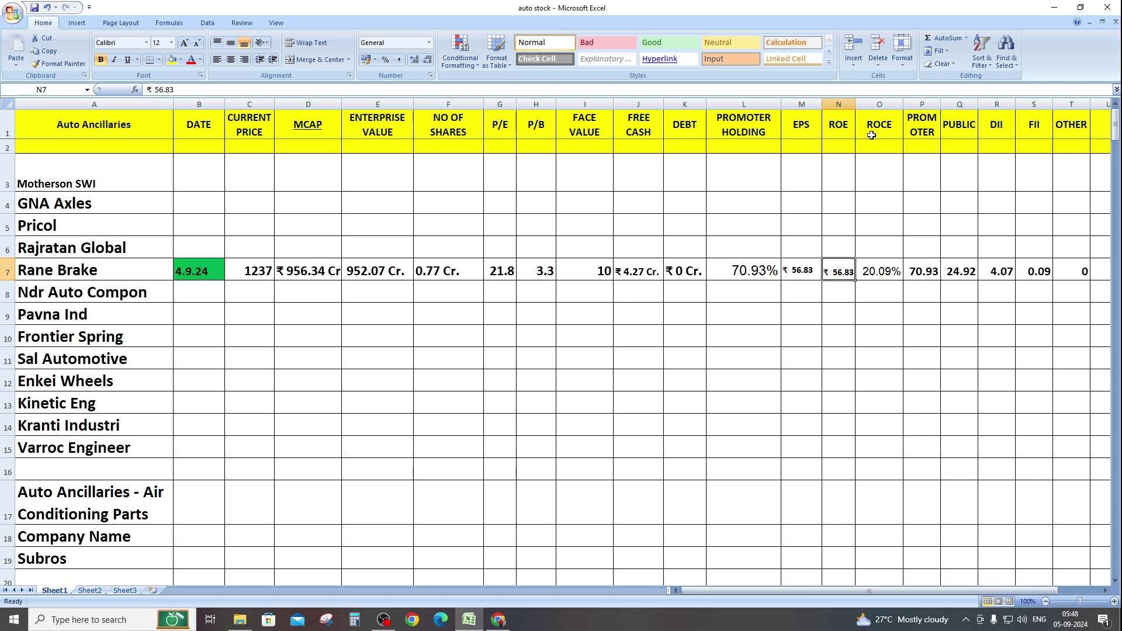
pyautogui.click(886, 272)
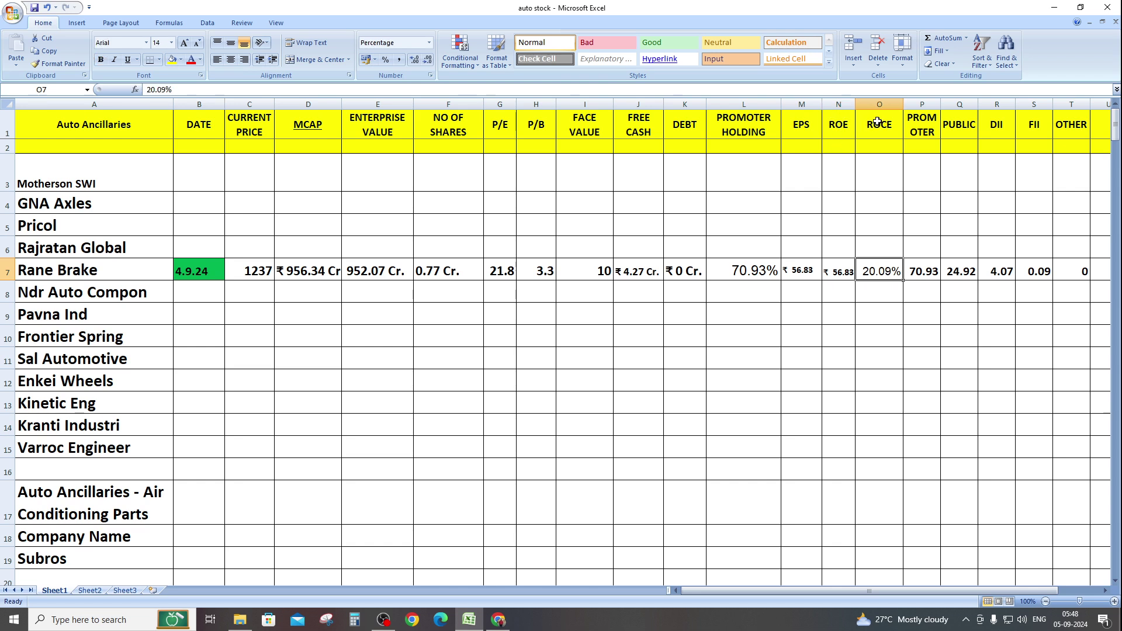
pyautogui.click(833, 123)
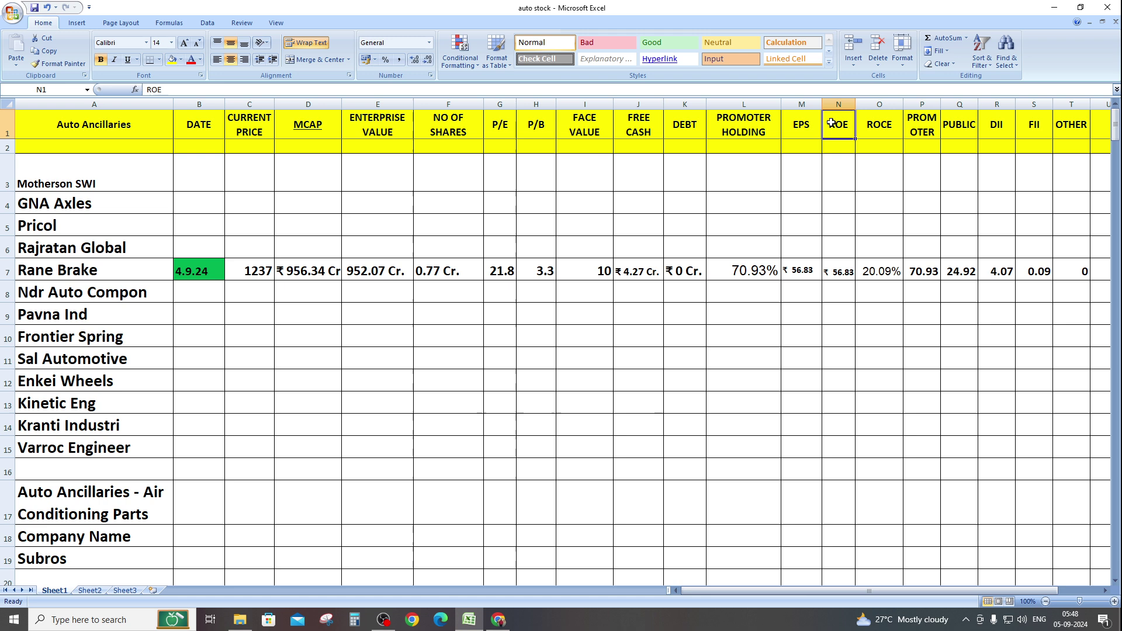
pyautogui.click(882, 126)
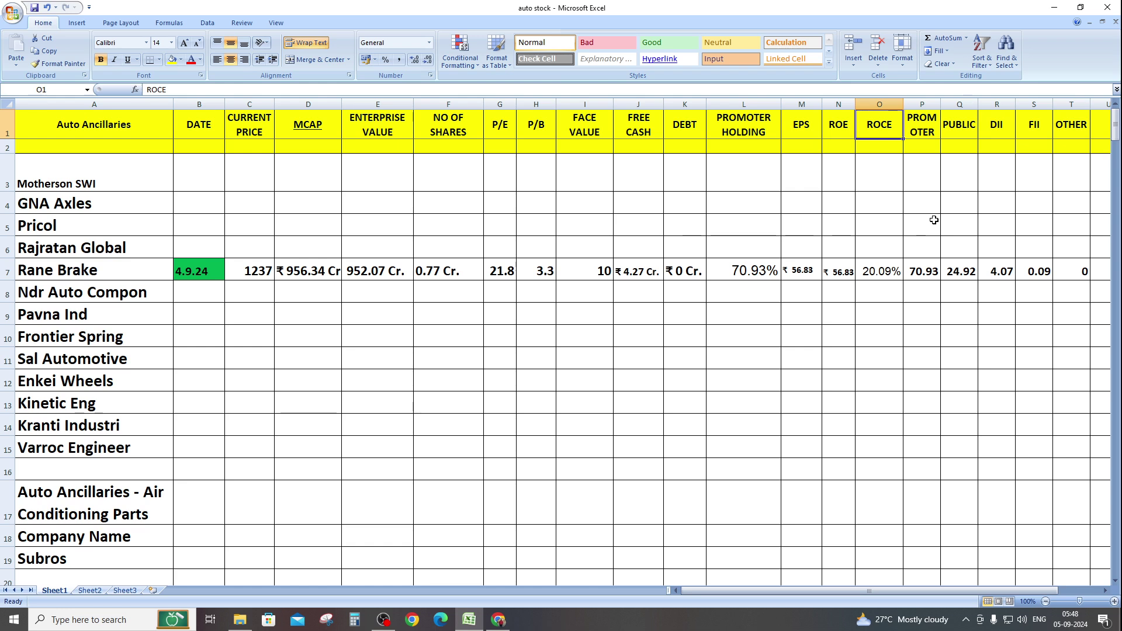
# Insert a blank row above the yellow header row of the auto stock sheet.
pyautogui.click(383, 619)
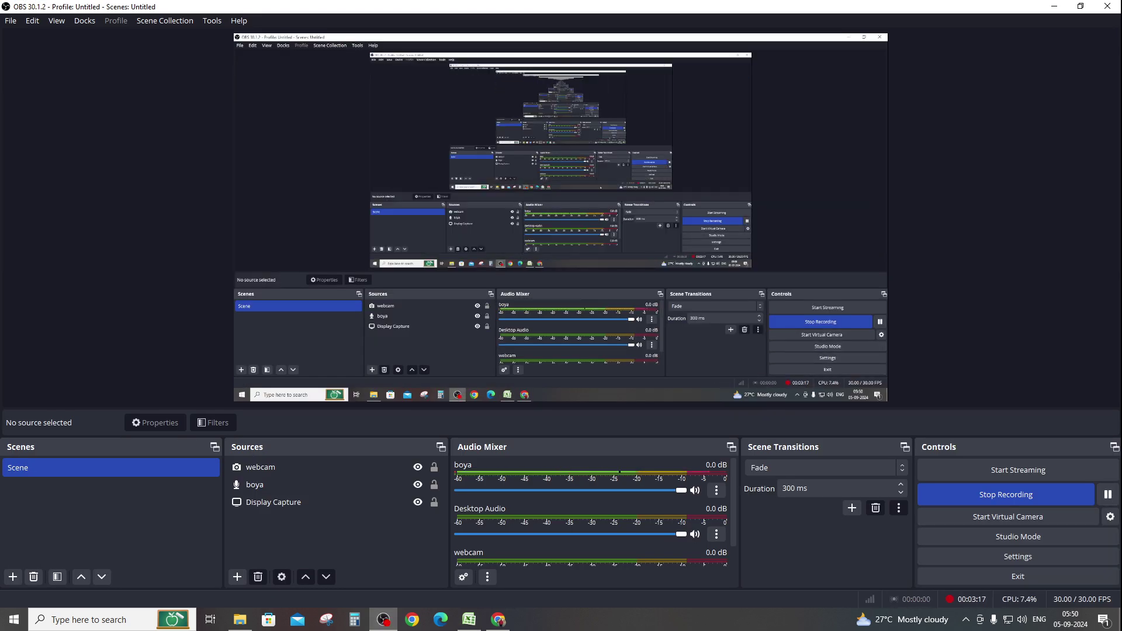
pyautogui.click(467, 624)
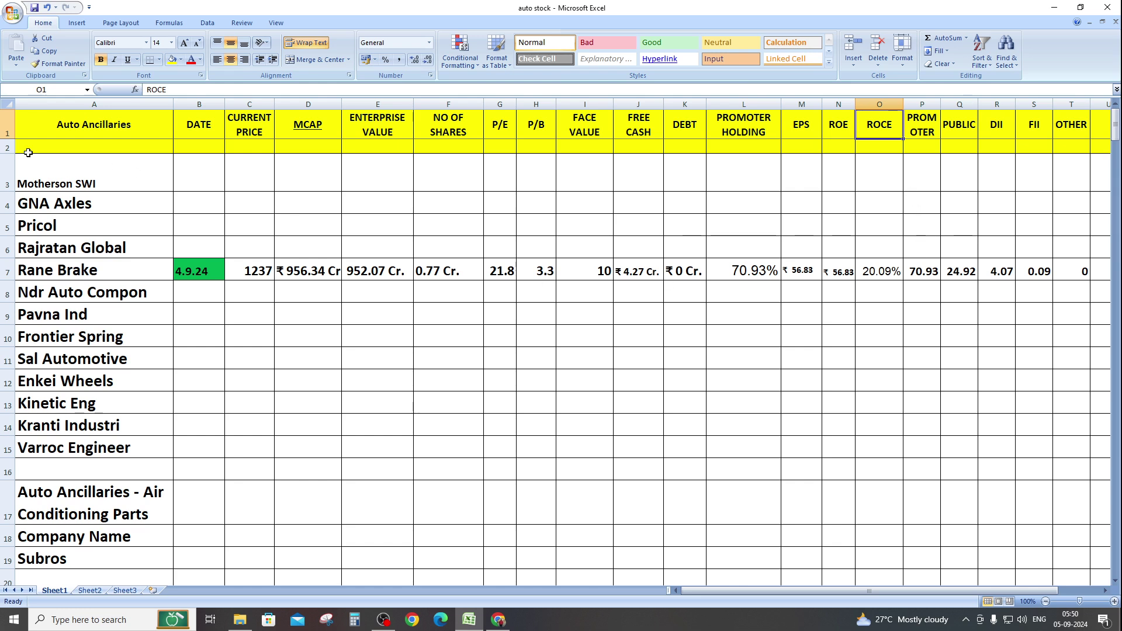
pyautogui.click(15, 121)
pyautogui.rightClick(15, 121)
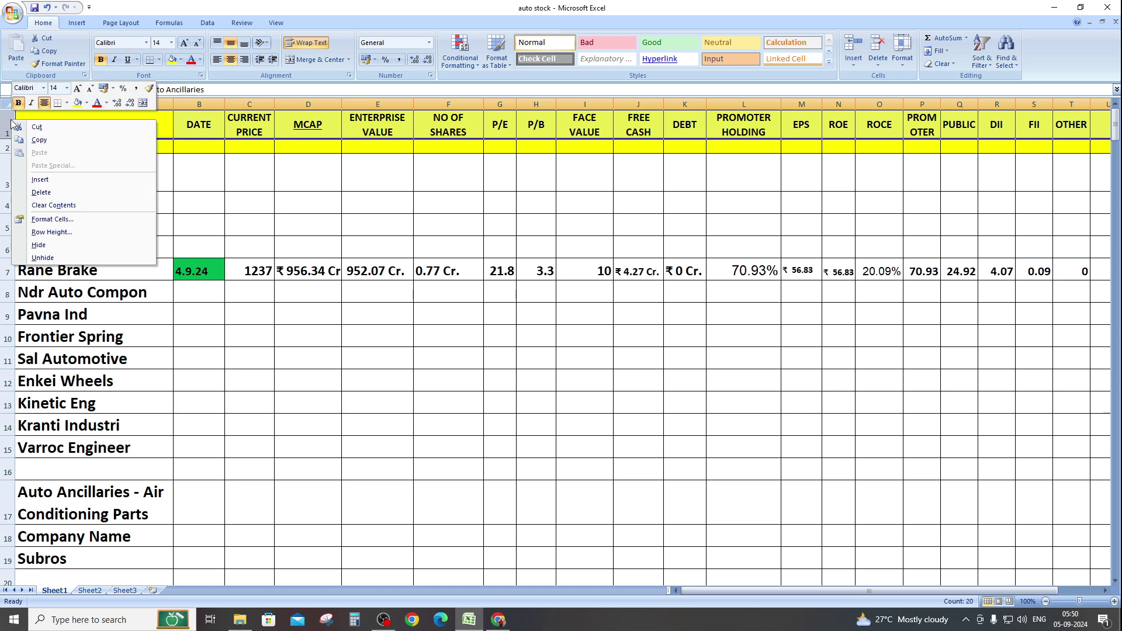
pyautogui.click(50, 182)
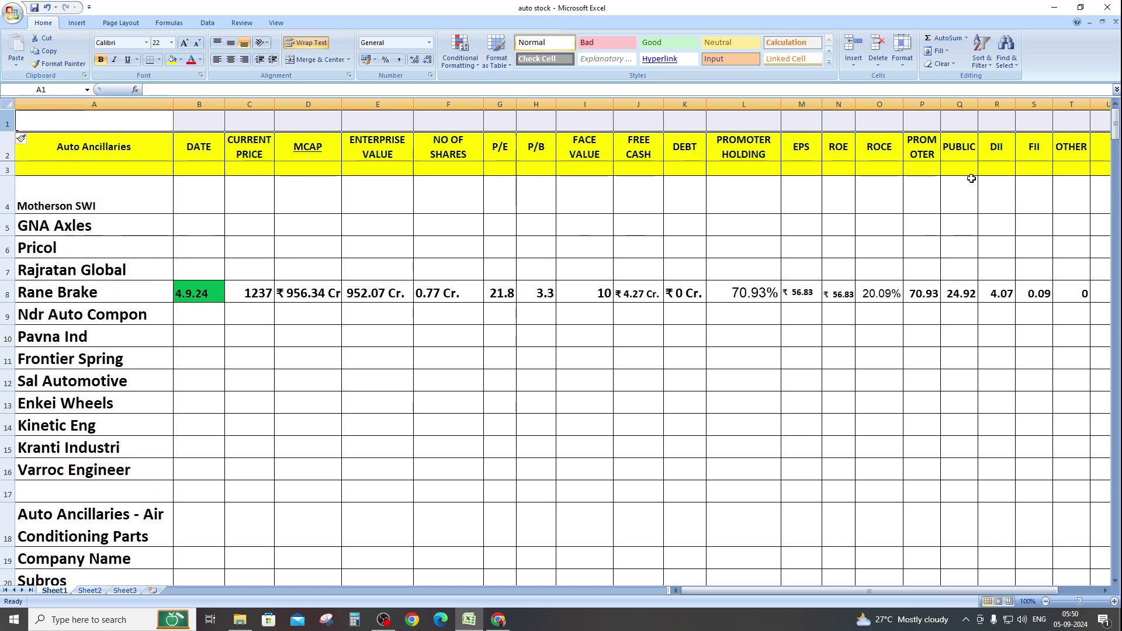
# Merge and center the blank cells above the PROMOTER to OTHER headings (P1:T1) and fill them with light blue.
pyautogui.click(921, 119)
pyautogui.moveTo(929, 118); pyautogui.dragTo(1061, 120)
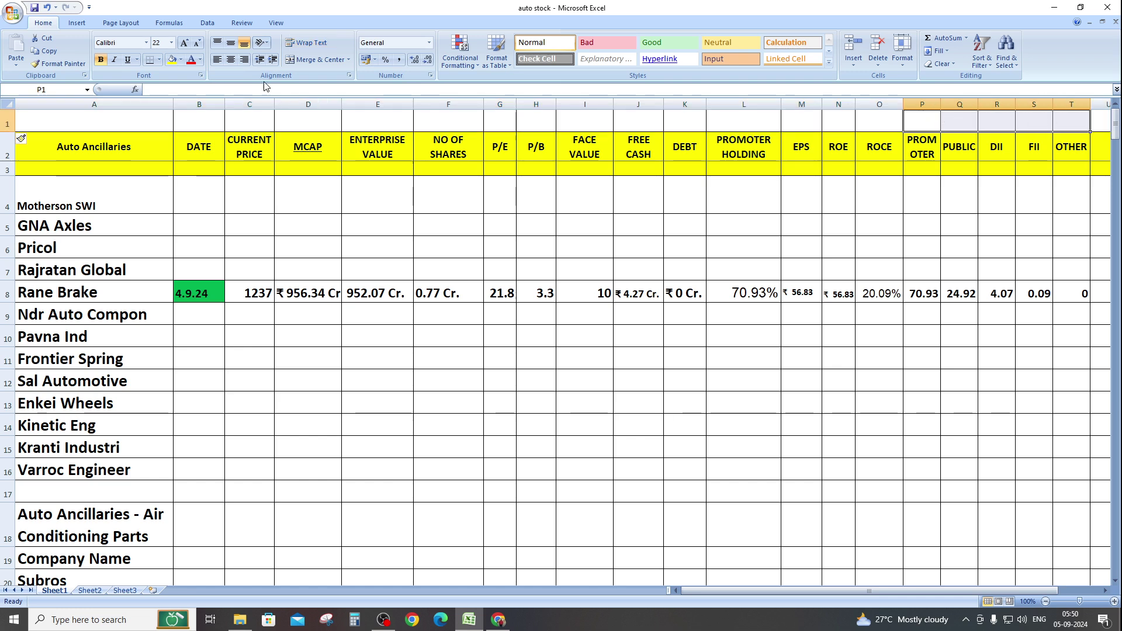
pyautogui.click(317, 59)
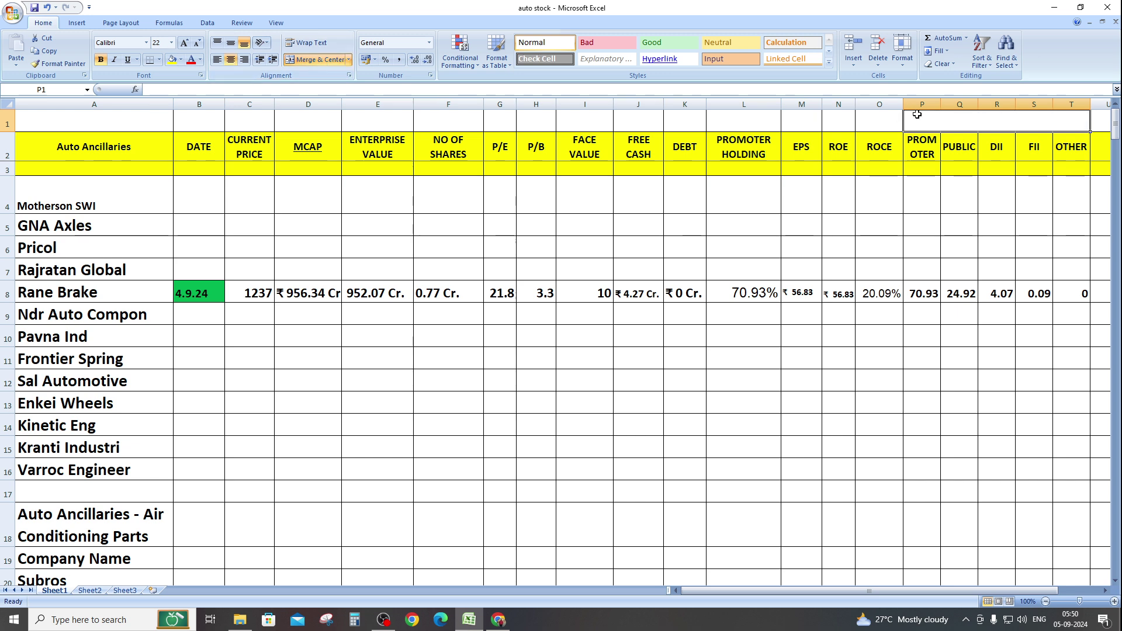
pyautogui.click(180, 59)
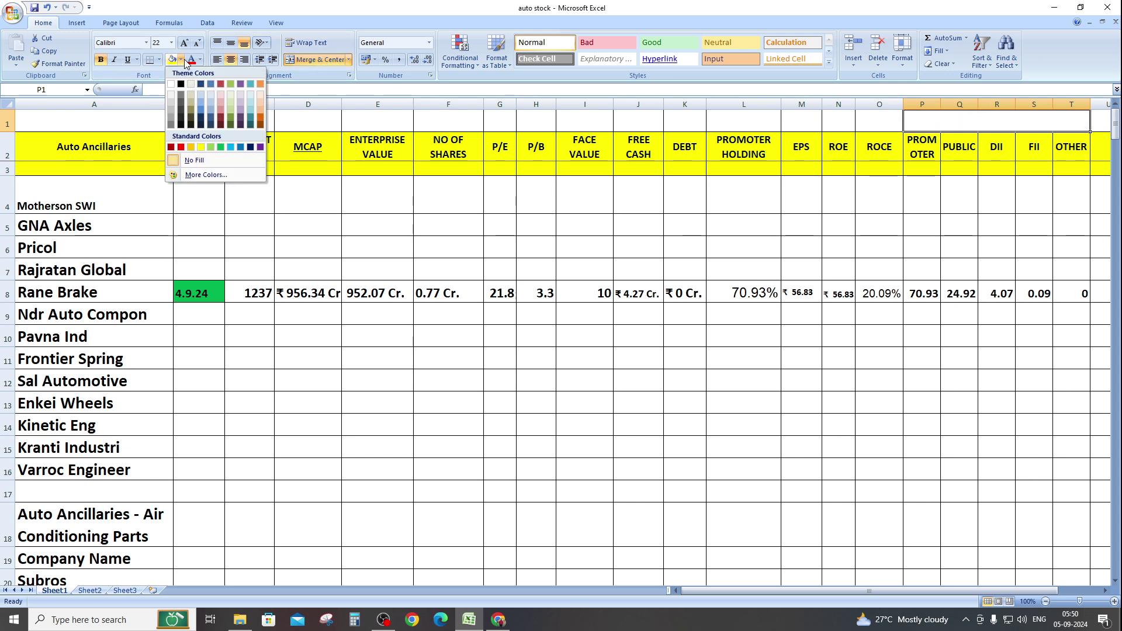
pyautogui.click(232, 150)
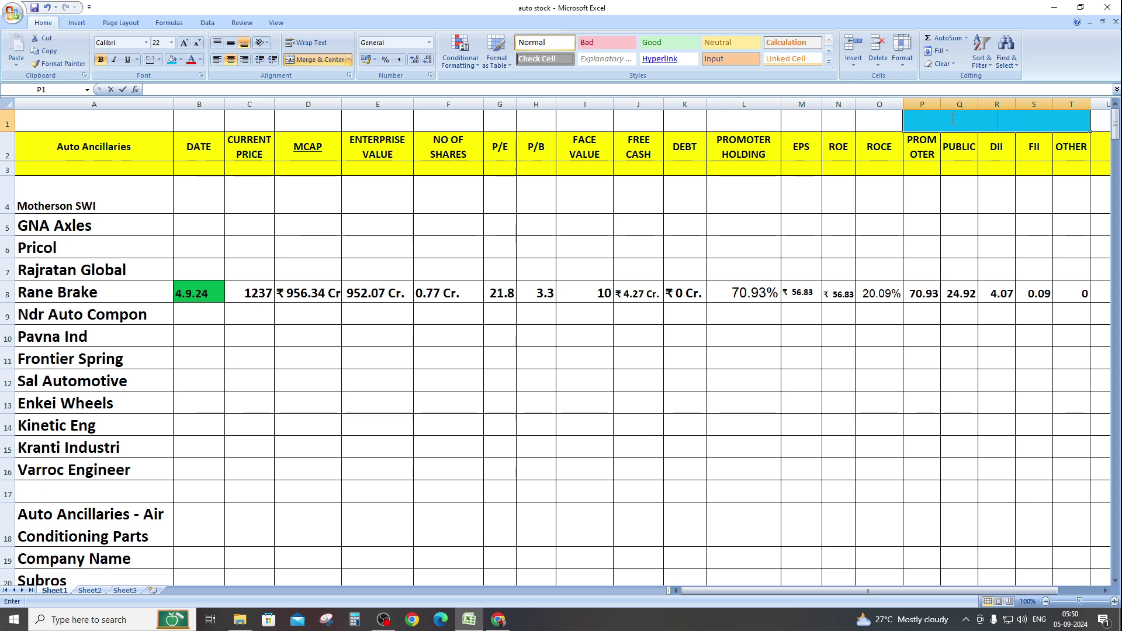
# Enter the group heading "promoter holding" in the merged blue cell above the PROMOTER to OTHER columns.
pyautogui.write('promo')
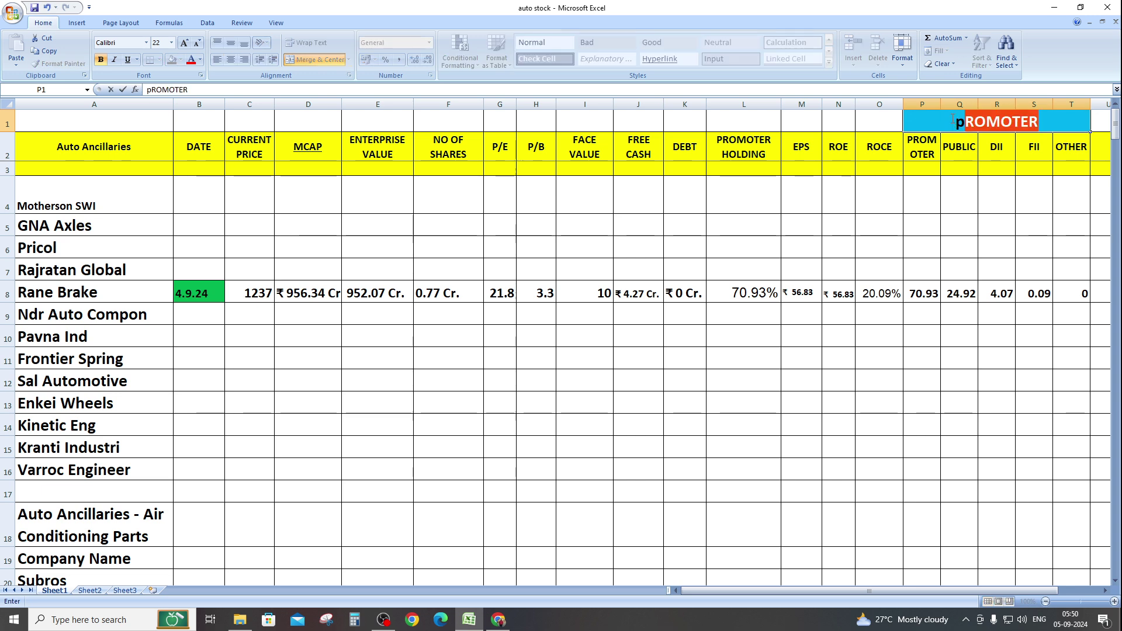
pyautogui.write('t')
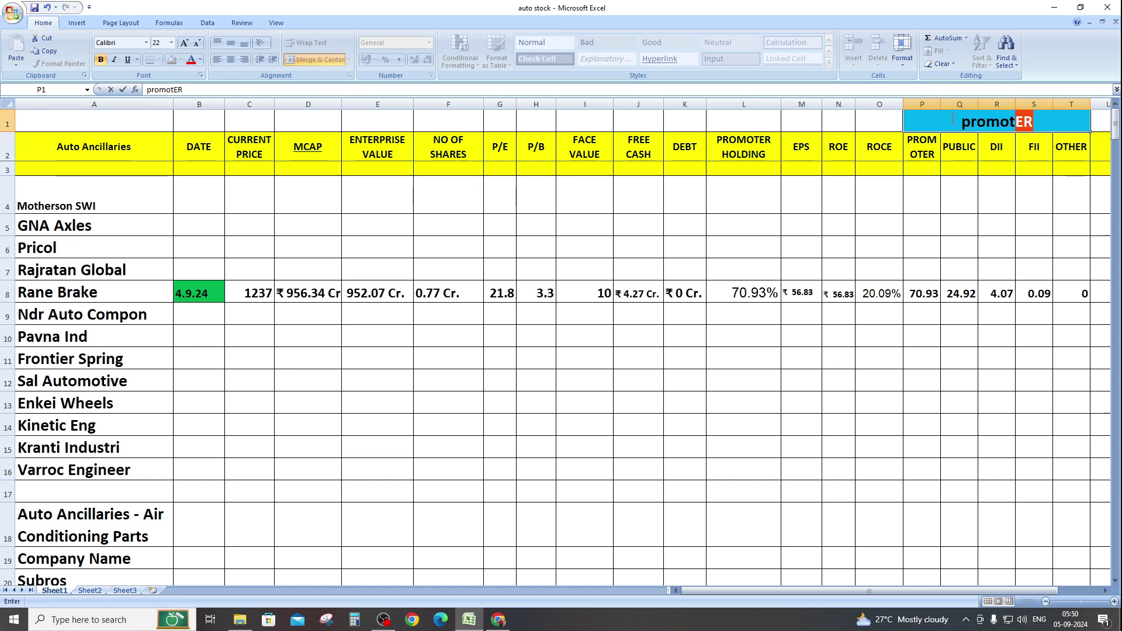
pyautogui.write('er hol')
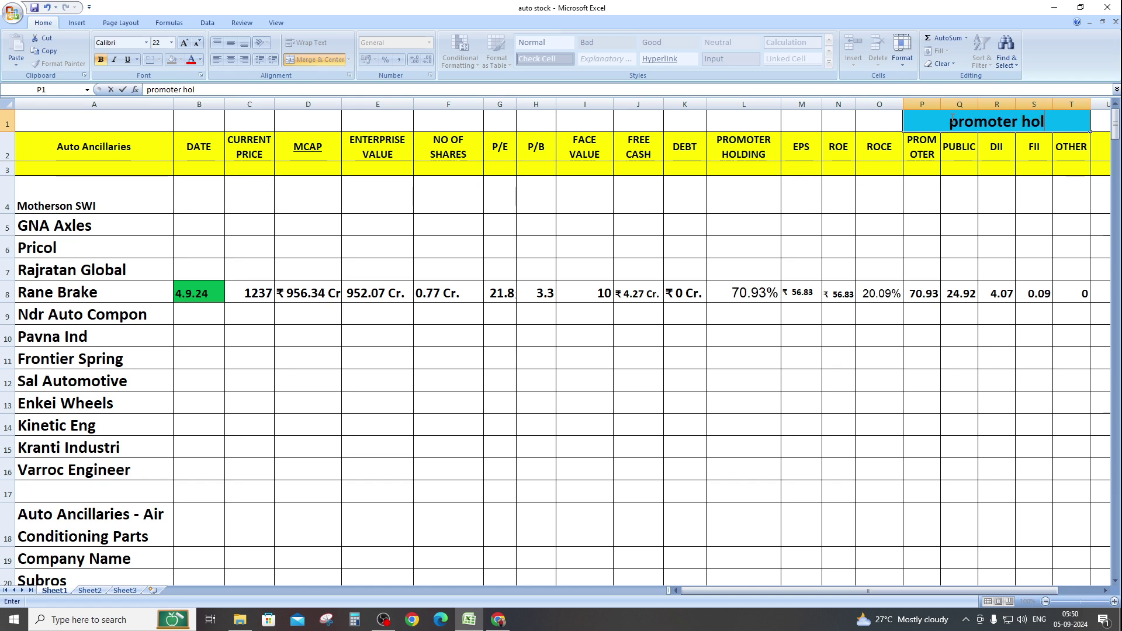
pyautogui.write('ding')
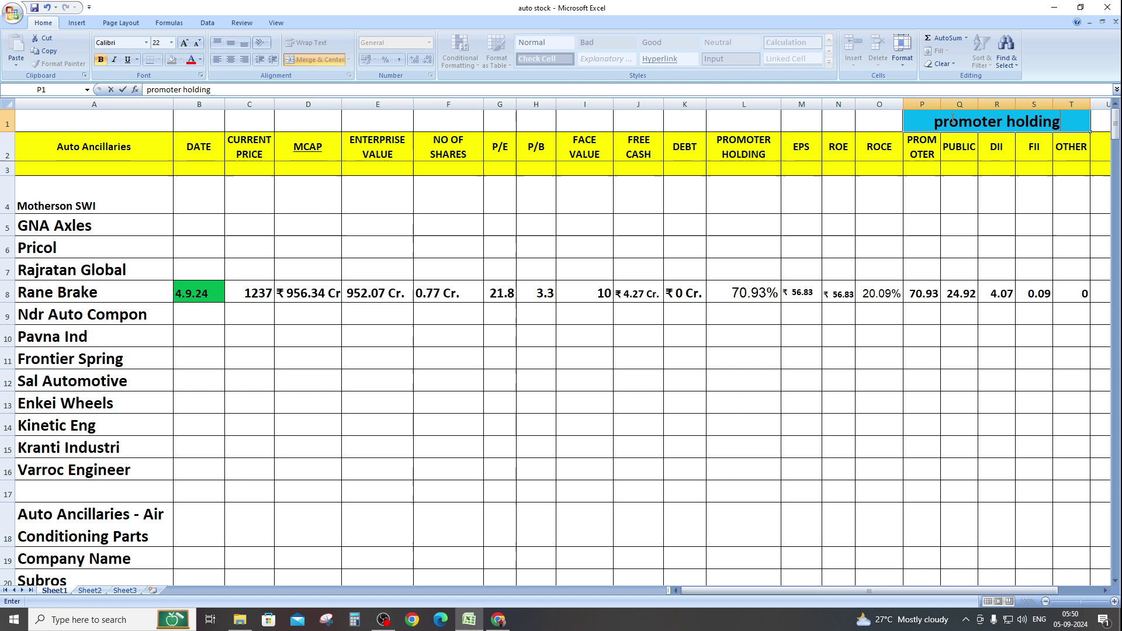
pyautogui.moveTo(1069, 125); pyautogui.dragTo(884, 118)
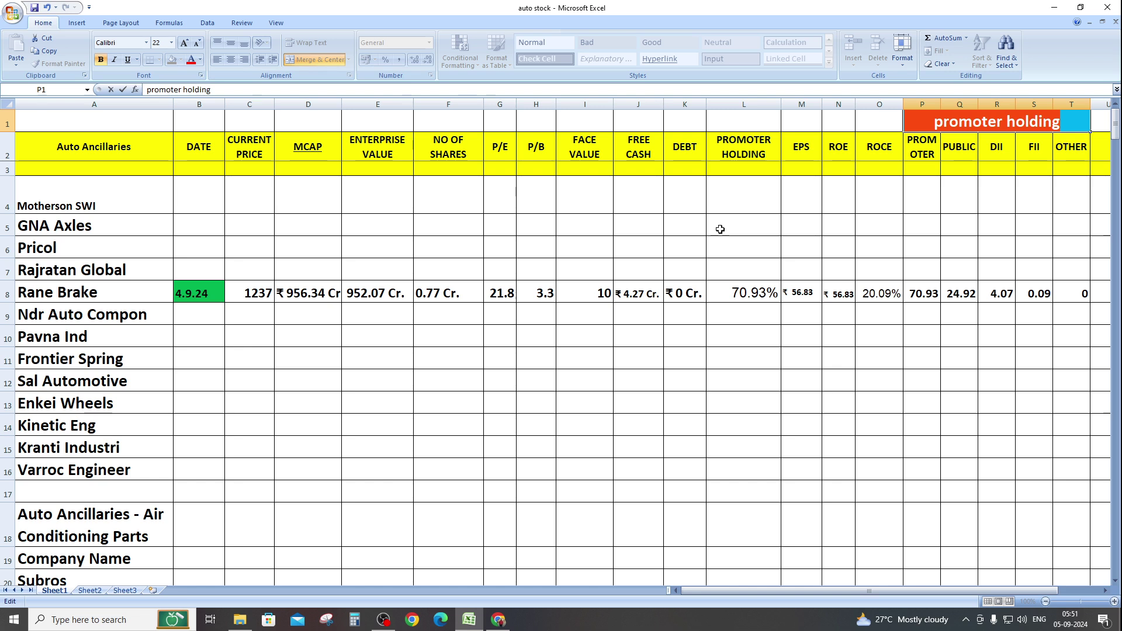
pyautogui.click(655, 231)
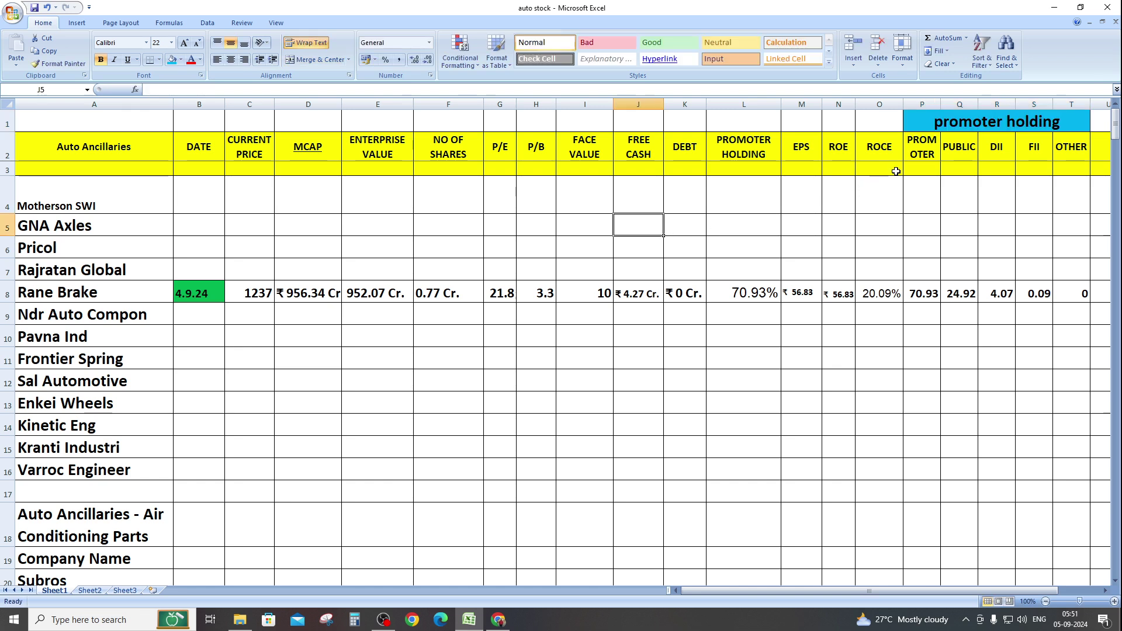
pyautogui.click(983, 124)
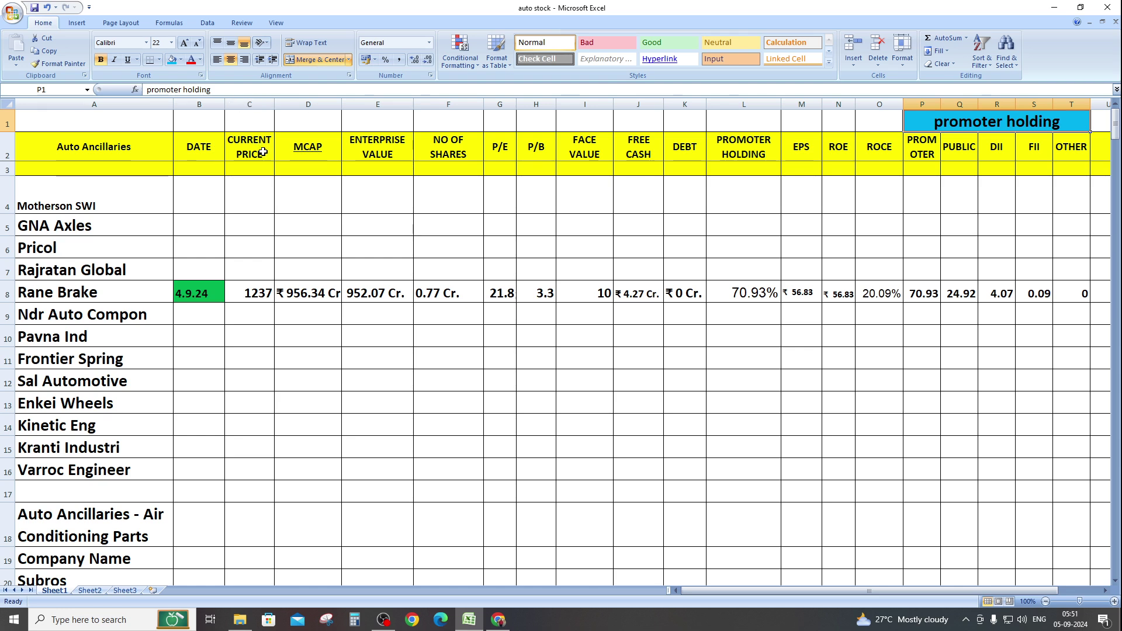
pyautogui.click(267, 42)
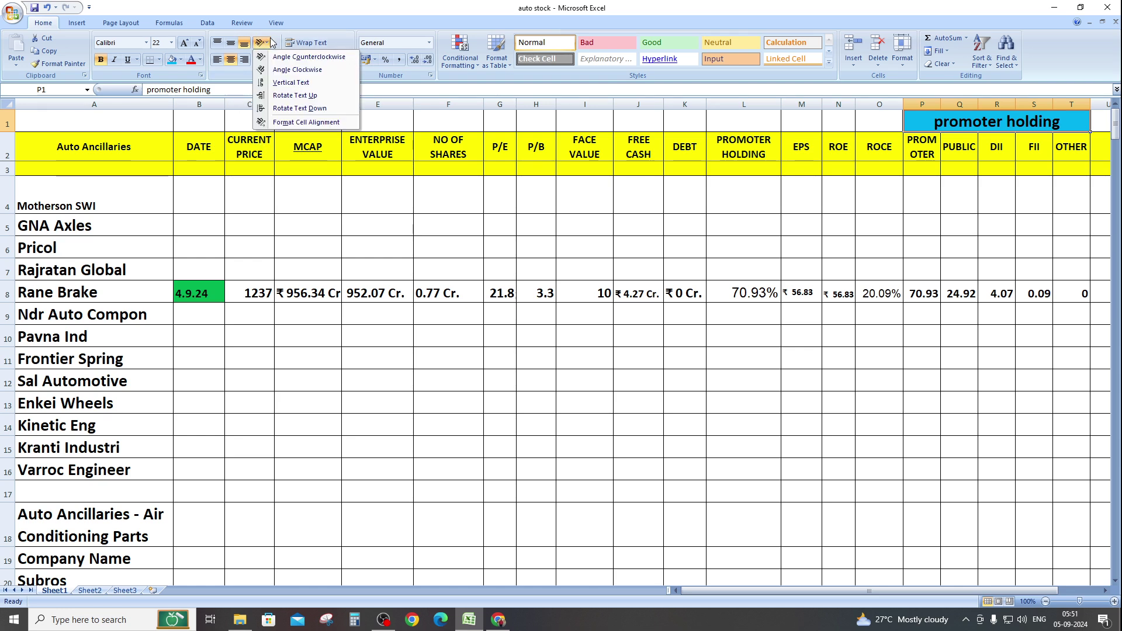
pyautogui.click(315, 227)
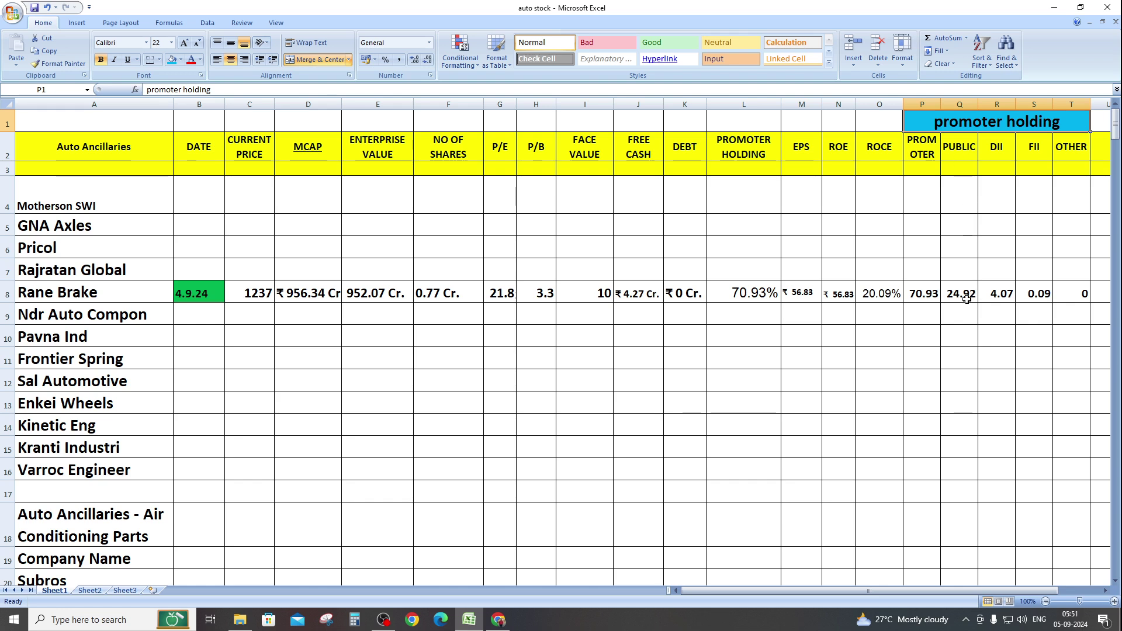
# Delete the separate PROMOTER HOLDING column between DEBT and EPS, and slightly narrow the FACE VALUE column.
pyautogui.rightClick(728, 105)
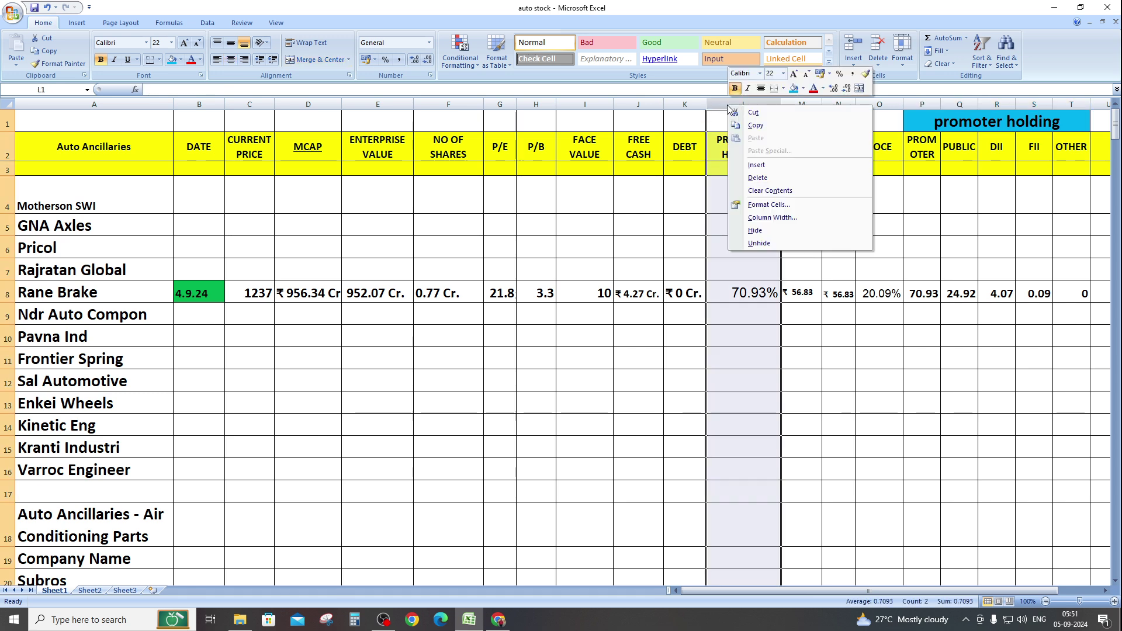
pyautogui.click(756, 178)
pyautogui.click(798, 340)
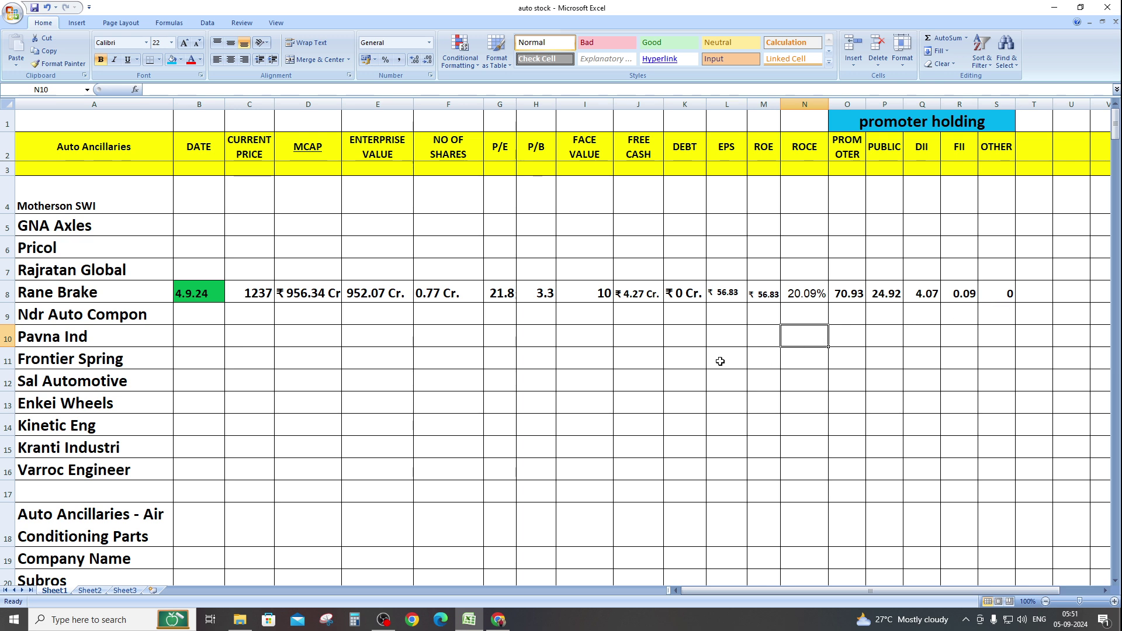
pyautogui.moveTo(613, 104); pyautogui.dragTo(603, 99)
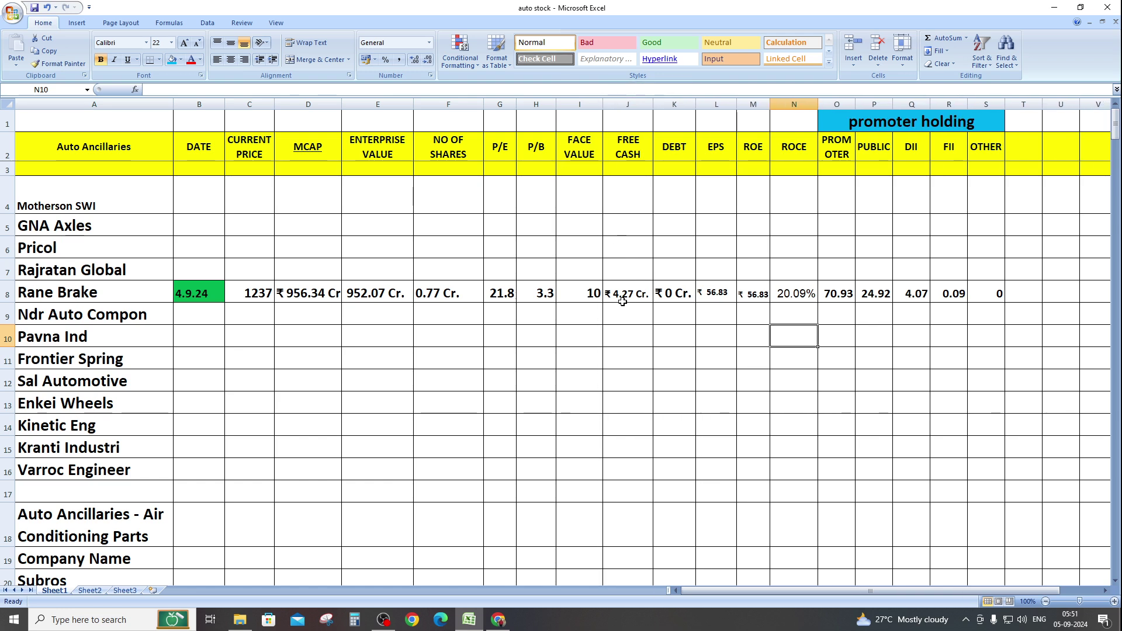
pyautogui.click(913, 333)
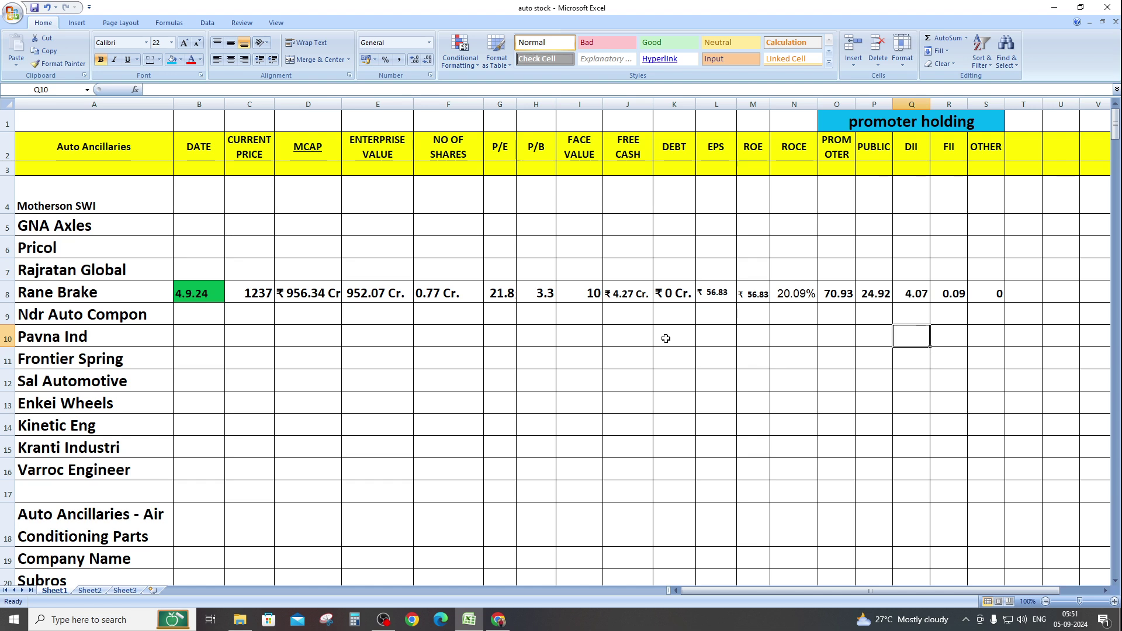
# Check Rane Brake's EPS and current price, and switch to Chrome to view its annual financial results on the BSE site.
pyautogui.click(728, 298)
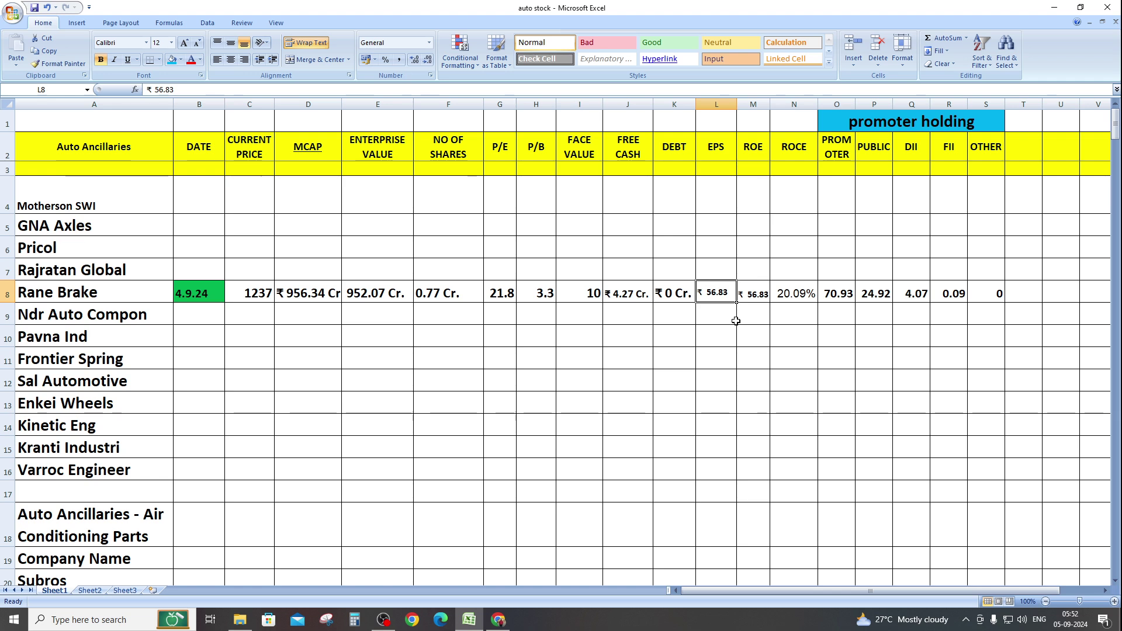
pyautogui.click(241, 286)
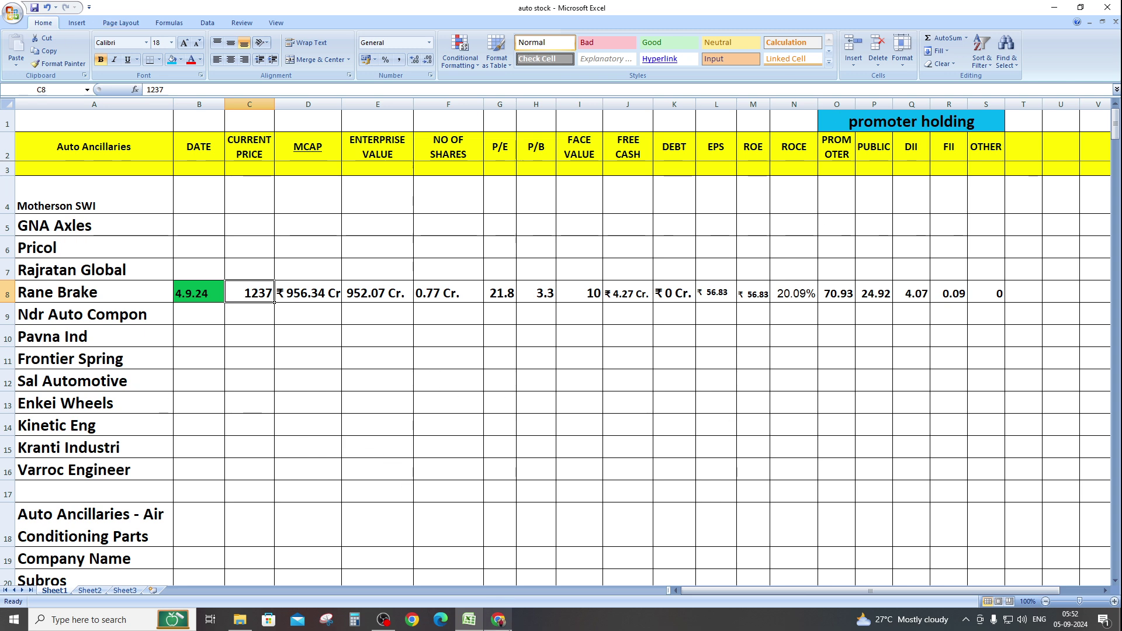
pyautogui.click(499, 624)
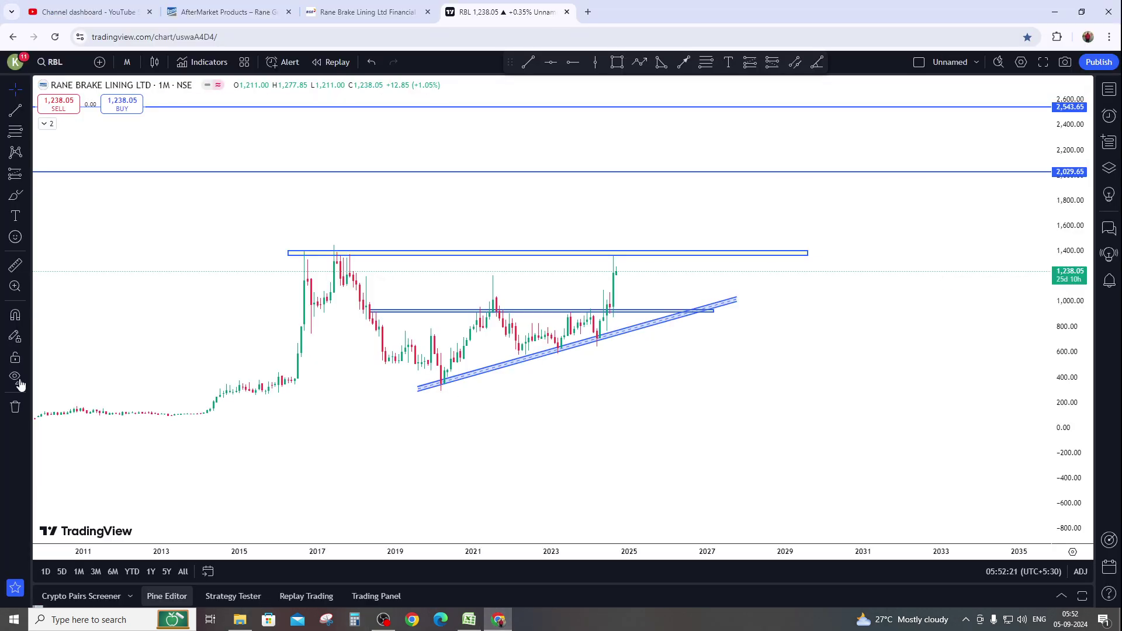
pyautogui.click(326, 10)
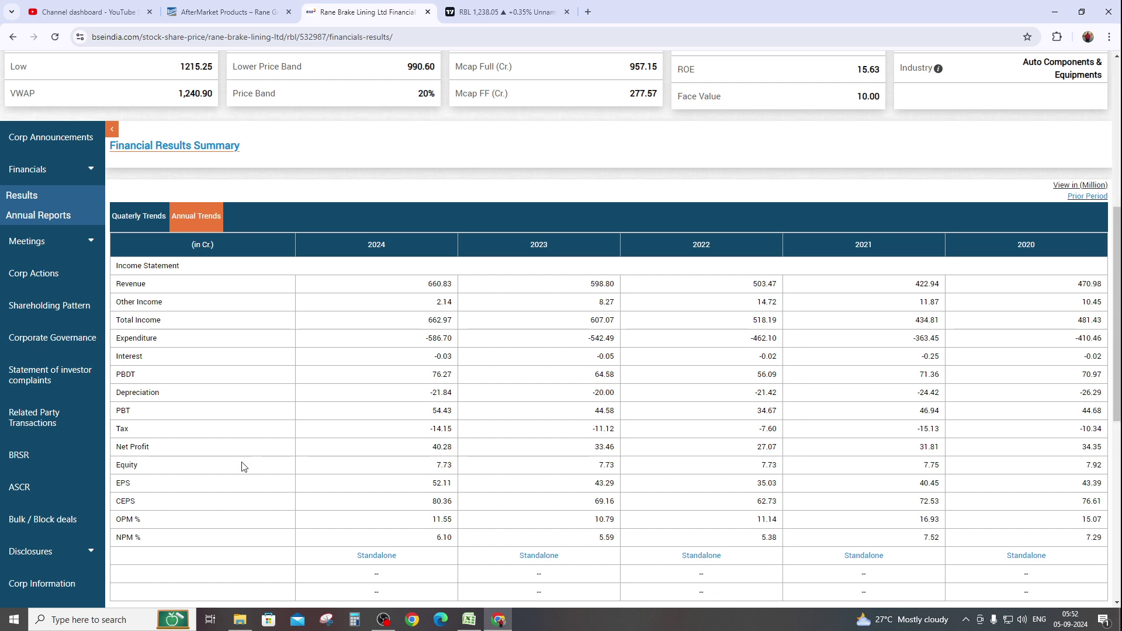
# Open the Occupant Safety Systems product page on the Rane Group website and look through its seat belt and airbag products.
pyautogui.click(235, 8)
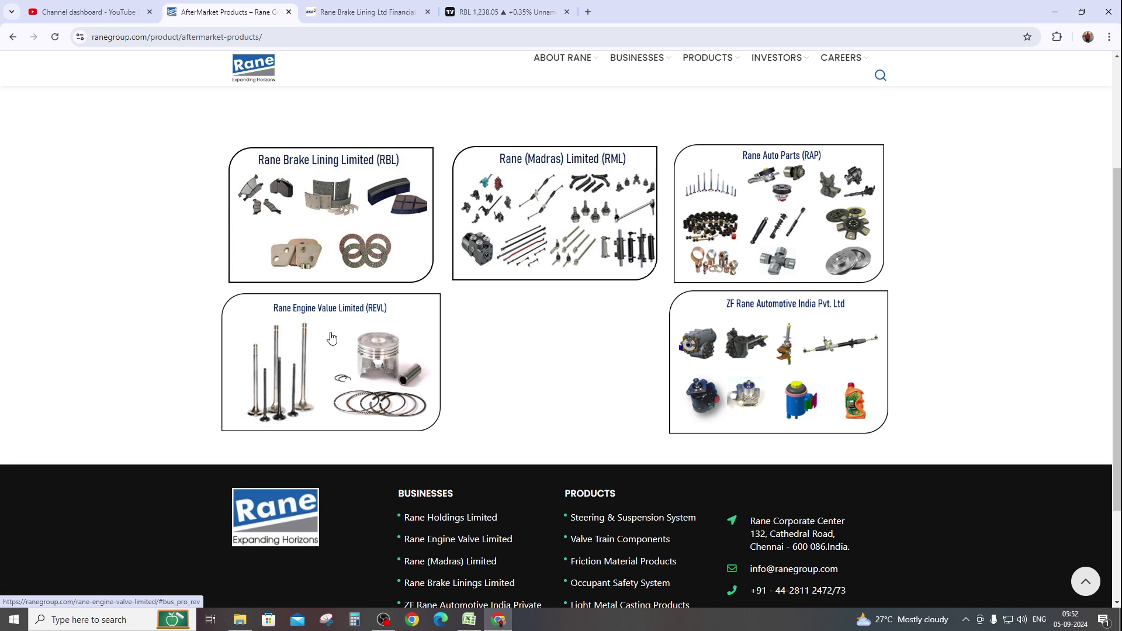
pyautogui.moveTo(727, 60)
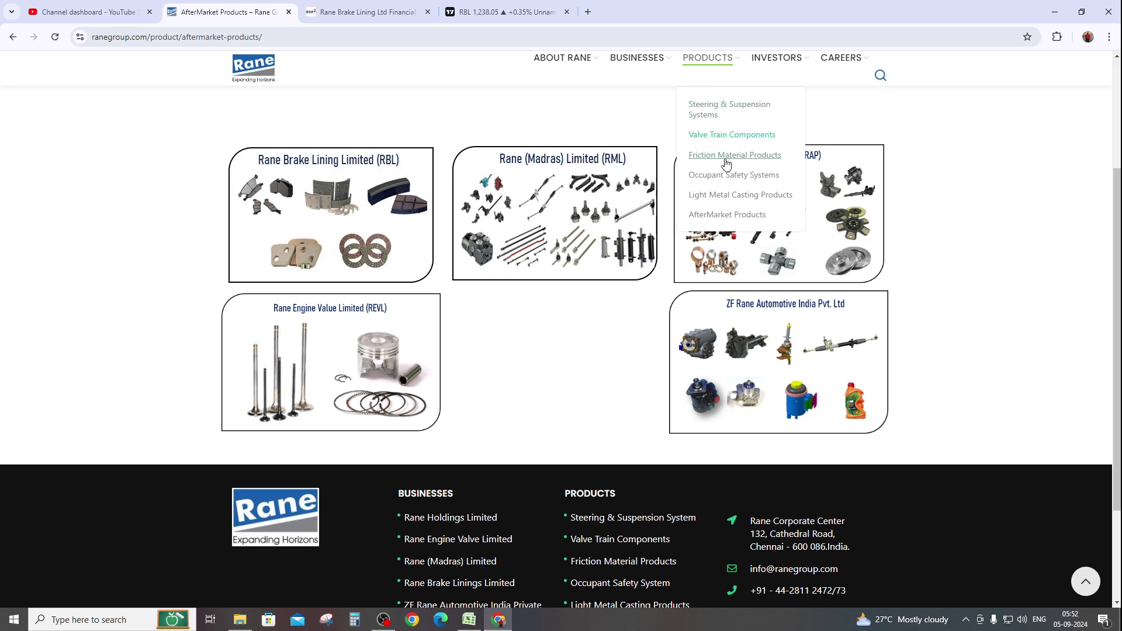
pyautogui.click(728, 183)
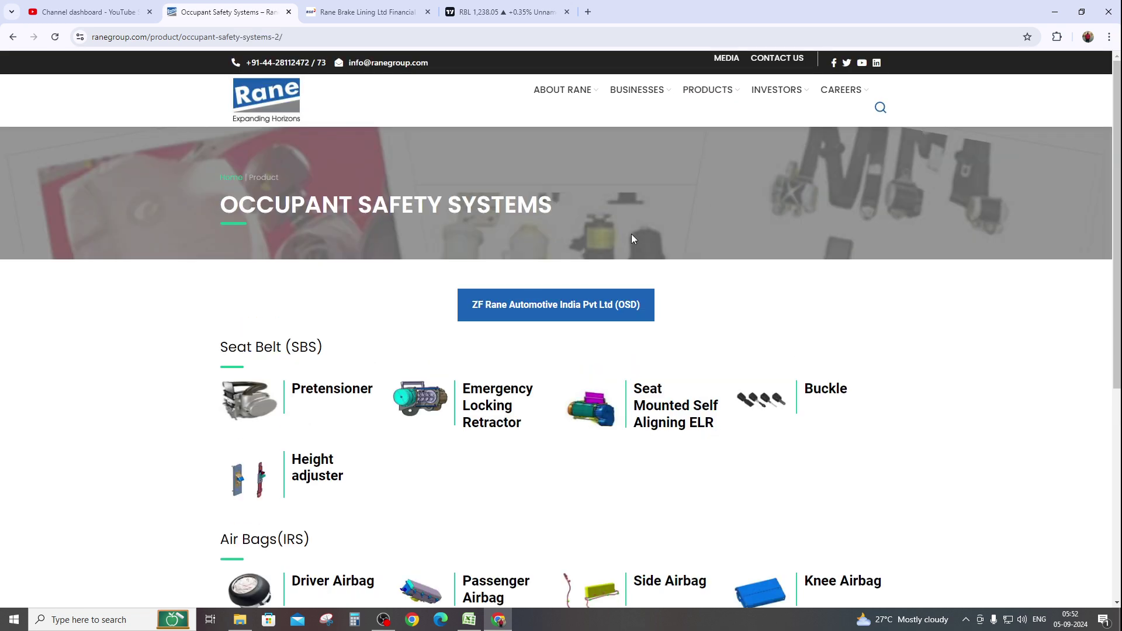
pyautogui.scroll(-3, 499, 309)
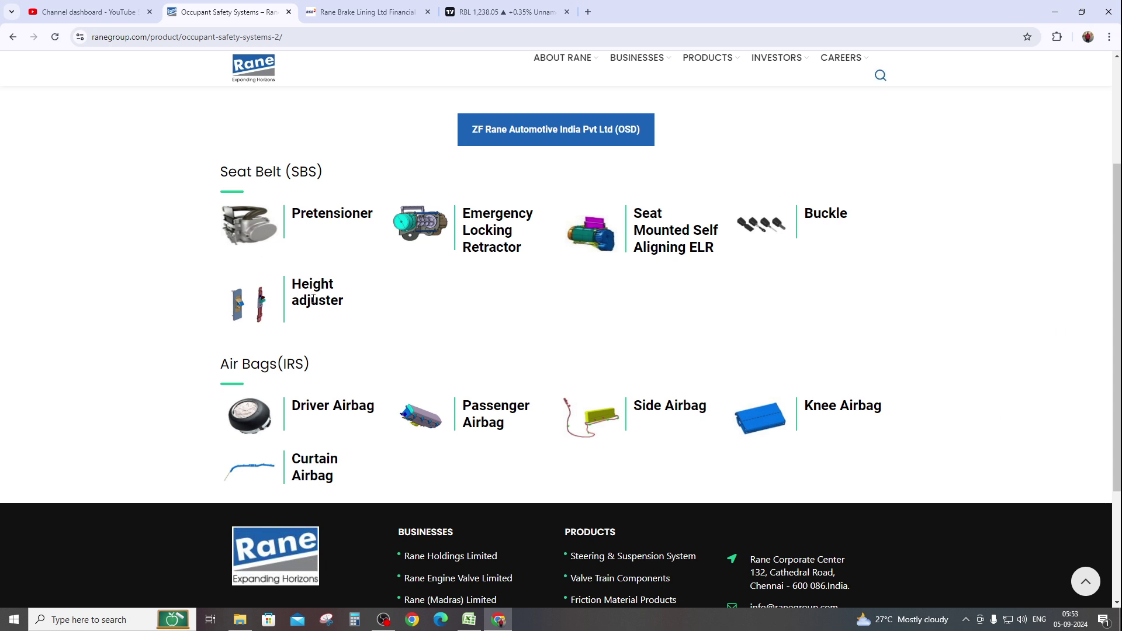
# Show the list of product categories on the Rane Group website.
pyautogui.moveTo(714, 67)
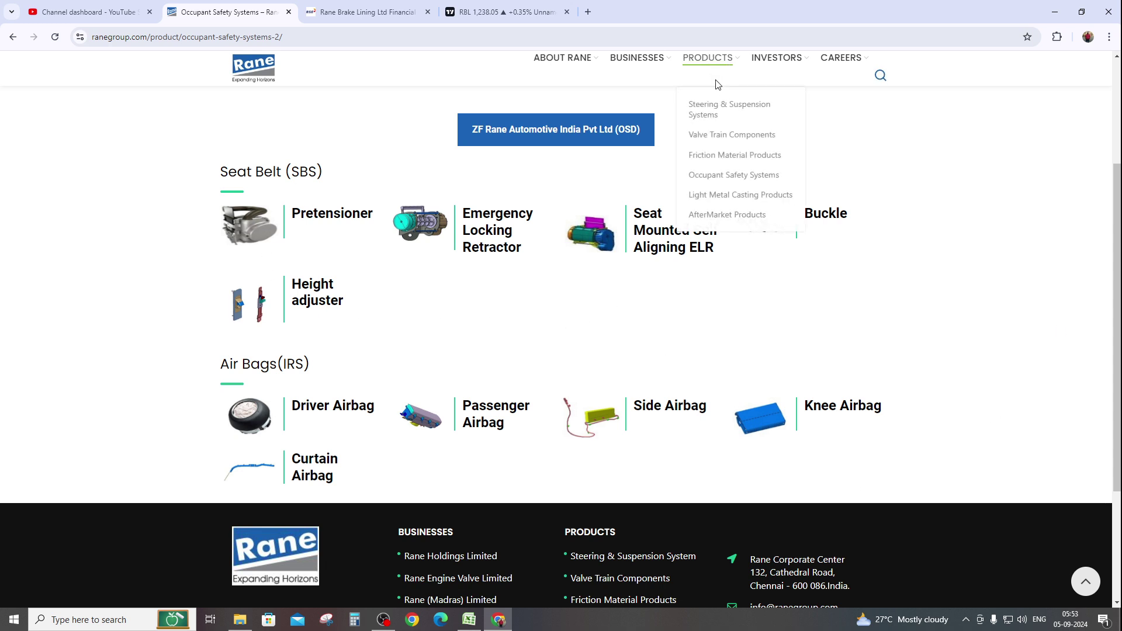